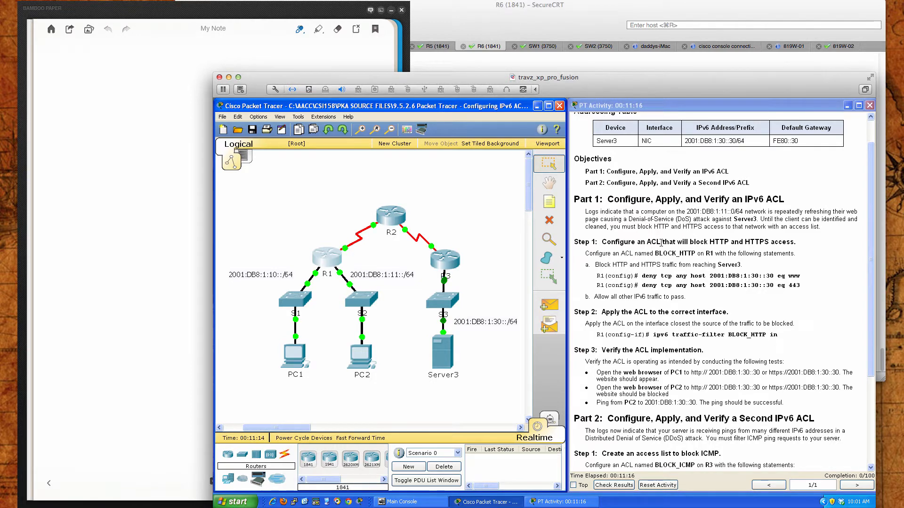
Read the Part 1 instructions, noting the ACL name BLOCK_HTTP and the prompt shown before its deny statements
{"action": "scroll", "coordinate": [661, 243], "scroll_direction": "up", "scroll_amount": 1}
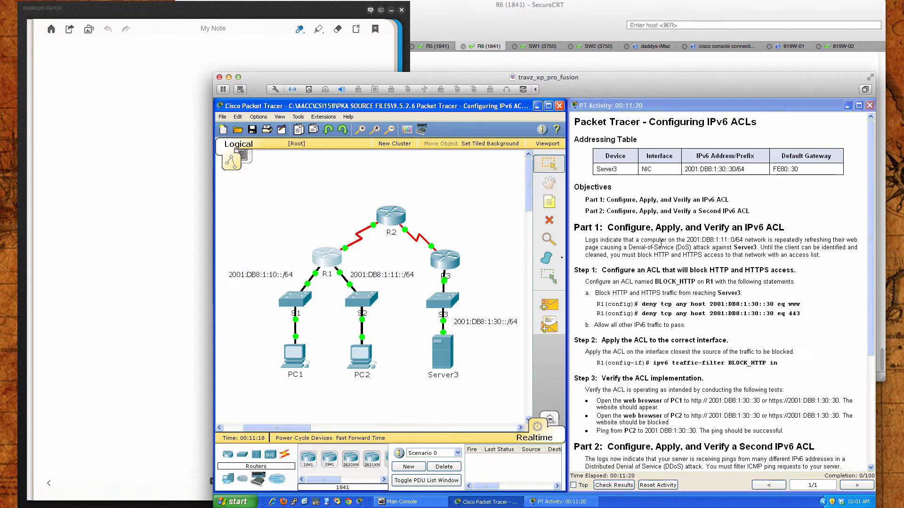
{"action": "scroll", "coordinate": [662, 243], "scroll_direction": "down", "scroll_amount": 1}
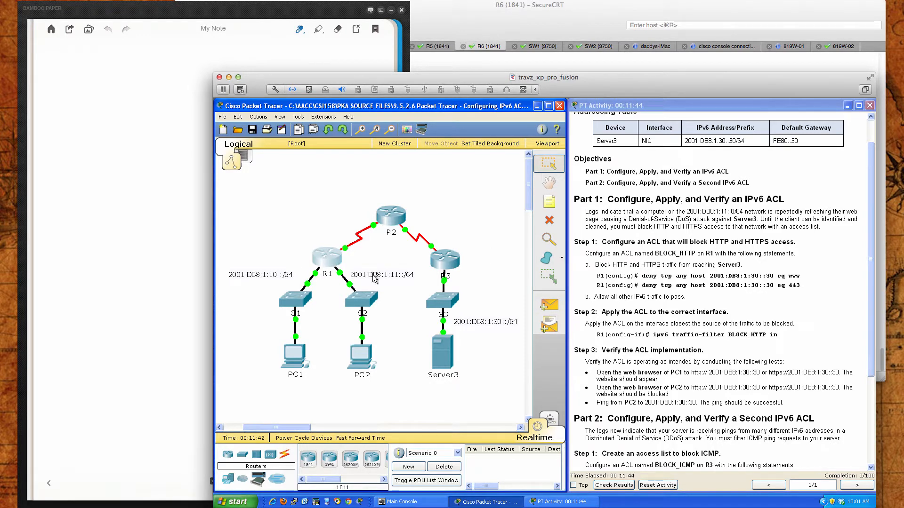
{"action": "mouse_move", "coordinate": [341, 273]}
{"action": "left_click_drag", "start_coordinate": [654, 255], "coordinate": [696, 254]}
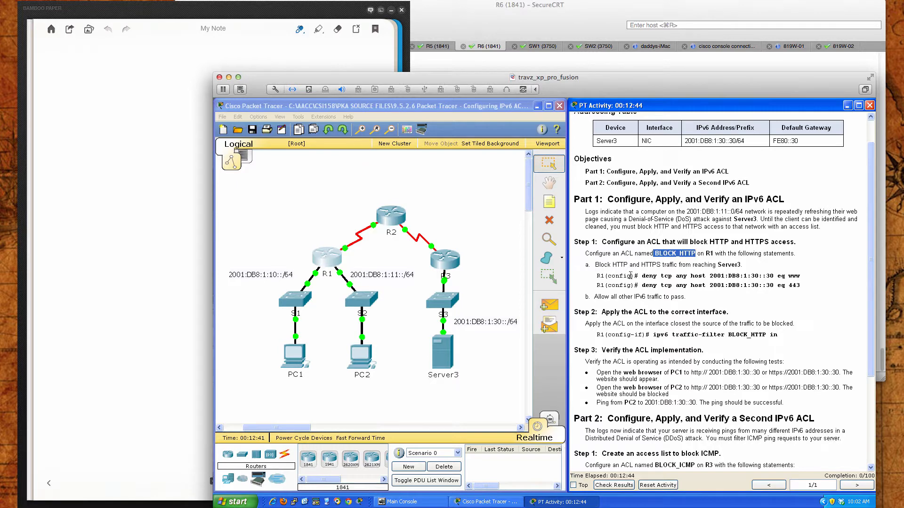
{"action": "left_click_drag", "start_coordinate": [605, 276], "coordinate": [639, 275]}
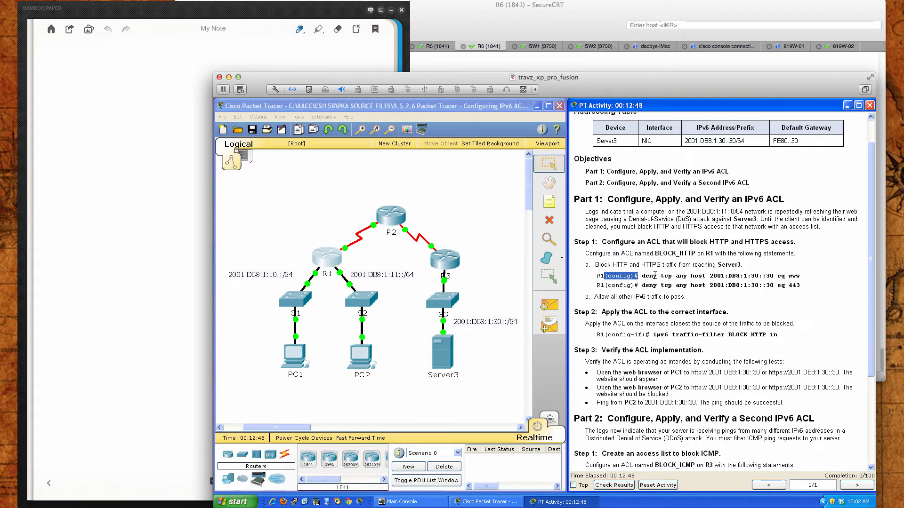
{"action": "left_click", "coordinate": [655, 276]}
Open router R1's command line, place it so the instructions stay readable, and start the console session
{"action": "left_click", "coordinate": [328, 259]}
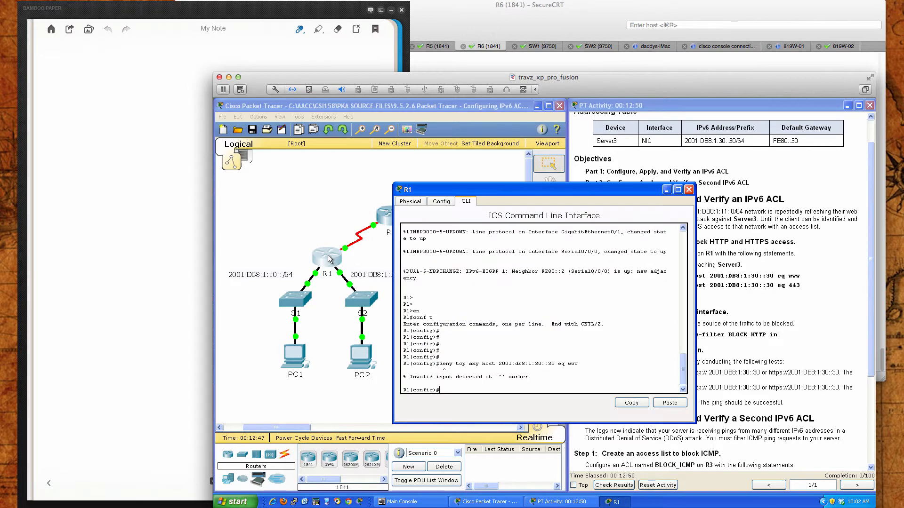
{"action": "left_click_drag", "start_coordinate": [473, 191], "coordinate": [321, 232]}
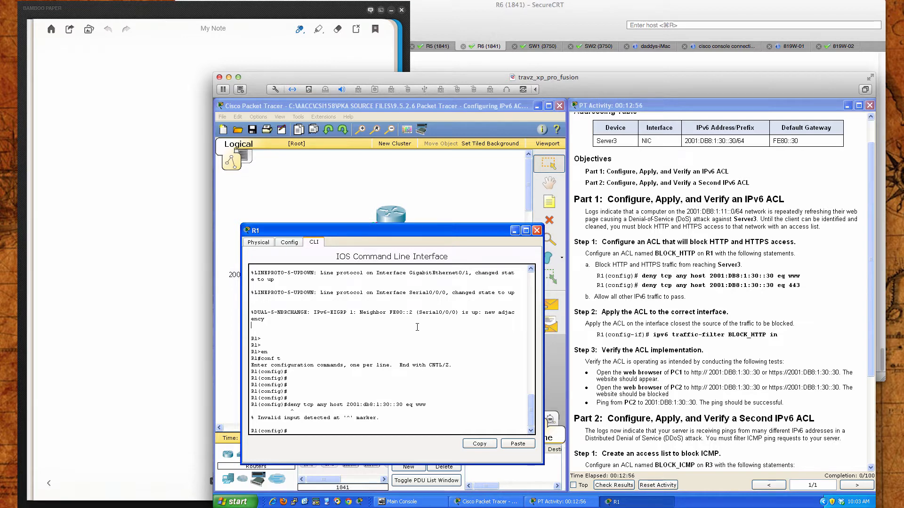
{"action": "key", "text": "Return"}
{"action": "key", "text": "Return"}
{"action": "key", "text": "Return"}
{"action": "key", "text": "Return"}
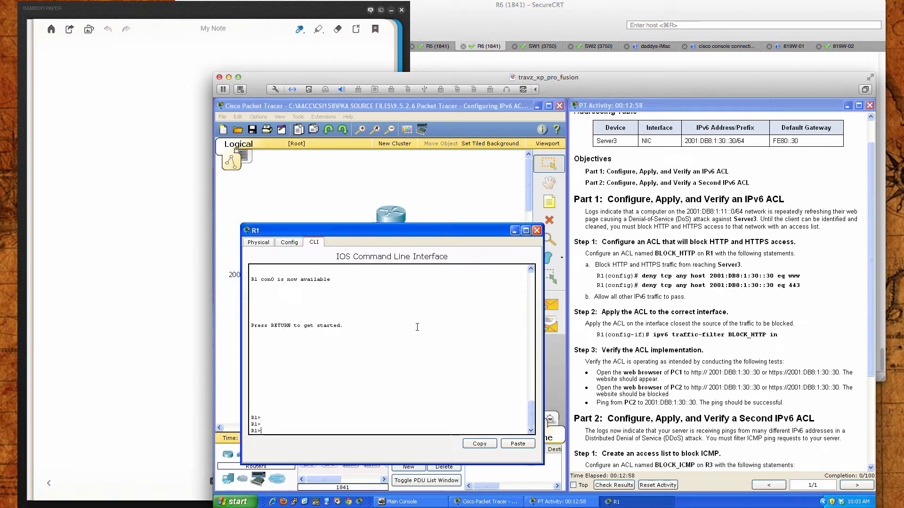
Enter privileged EXEC mode and then global configuration mode on R1
{"action": "type", "text": "en"}
{"action": "key", "text": "Return"}
{"action": "key", "text": "Return"}
{"action": "key", "text": "Return"}
{"action": "key", "text": "Return"}
{"action": "key", "text": "Return"}
{"action": "key", "text": "Return"}
{"action": "key", "text": "Return"}
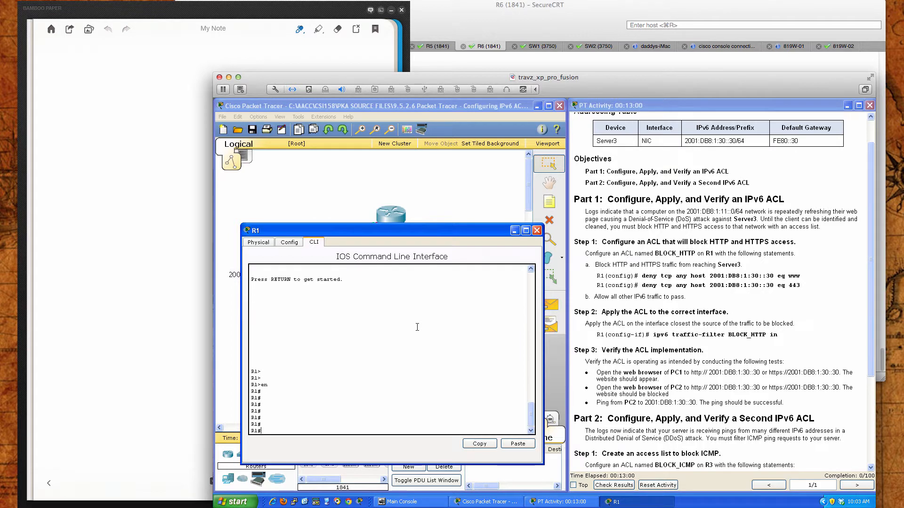
{"action": "key", "text": "Return"}
{"action": "type", "text": "conf t"}
{"action": "key", "text": "Return"}
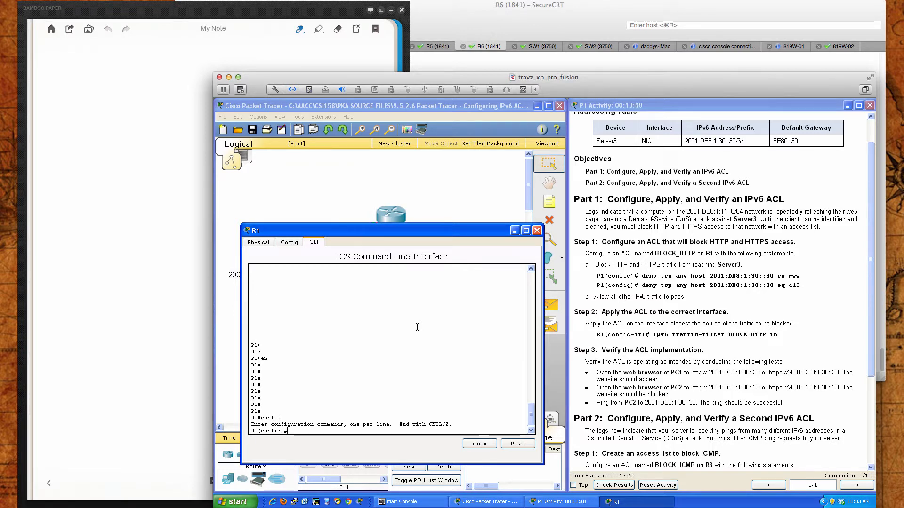
Create an IPv6 access list named BLOCK_HTTP on R1, checking the command's syntax help for the name argument
{"action": "type", "text": "ip"}
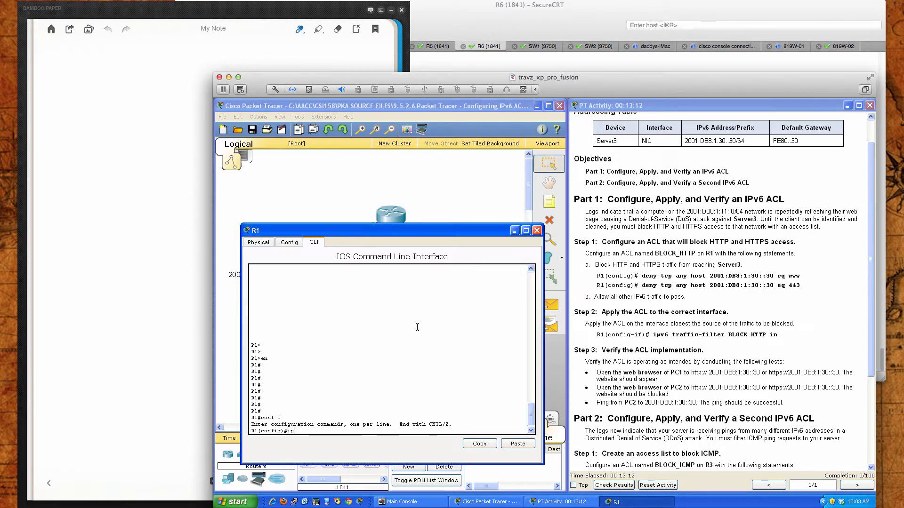
{"action": "type", "text": "v6 acc"}
{"action": "key", "text": "Tab"}
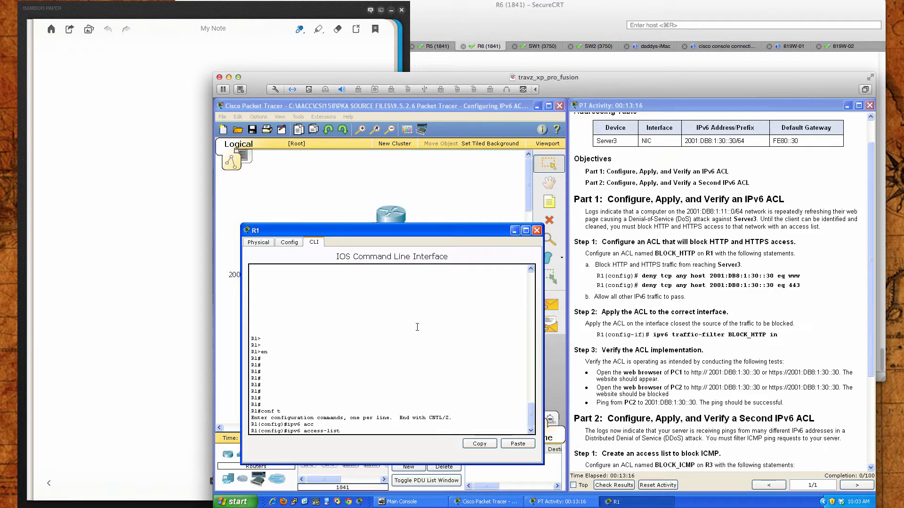
{"action": "type", "text": "?"}
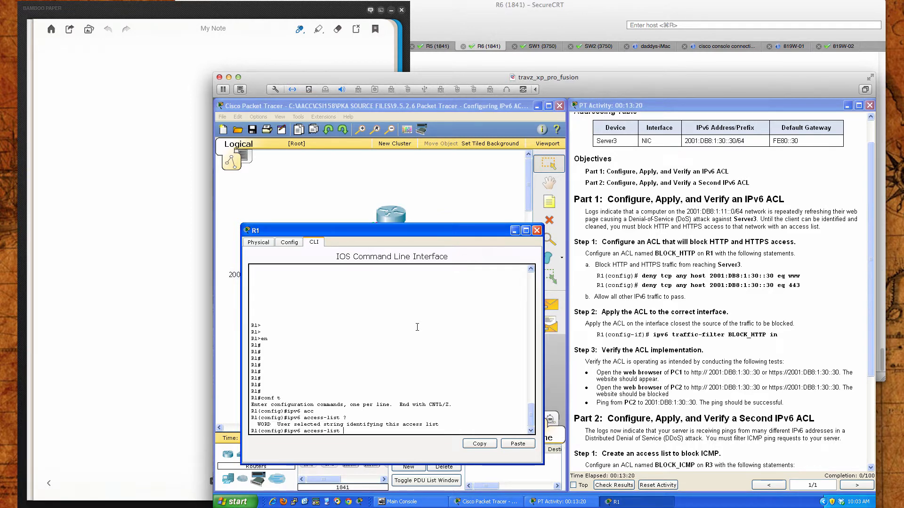
{"action": "type", "text": "BLOCK_HTTP"}
{"action": "key", "text": "Return"}
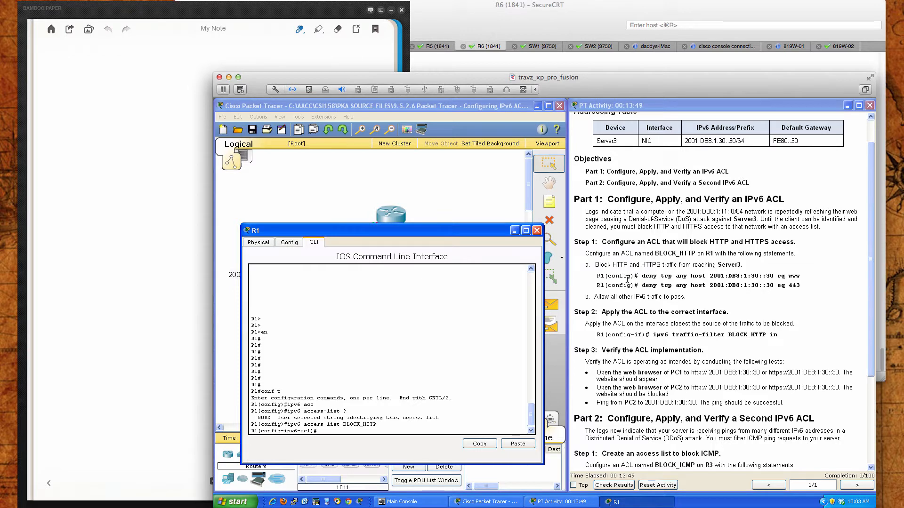
Compare the prompt printed in the instructions' deny statements with R1's current IPv6 ACL configuration prompt
{"action": "left_click_drag", "start_coordinate": [604, 275], "coordinate": [638, 276]}
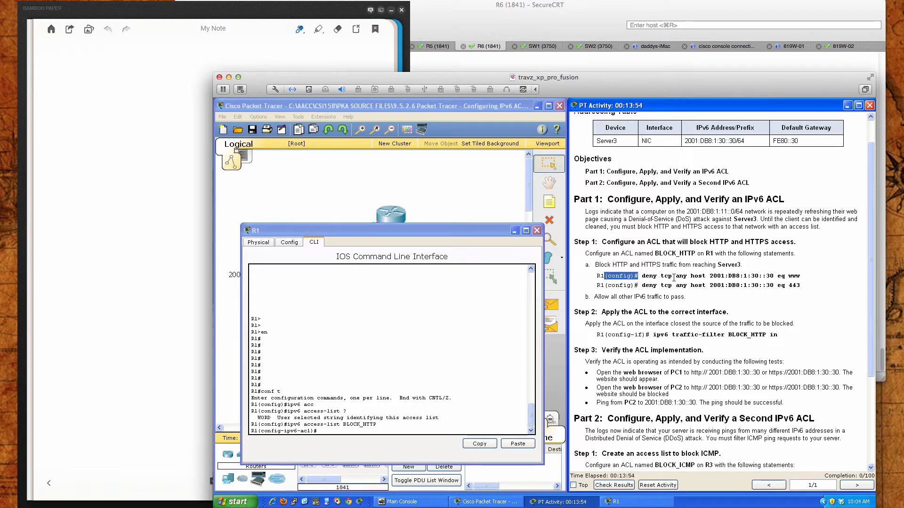
{"action": "left_click", "coordinate": [670, 274]}
{"action": "left_click_drag", "start_coordinate": [262, 433], "coordinate": [312, 431]}
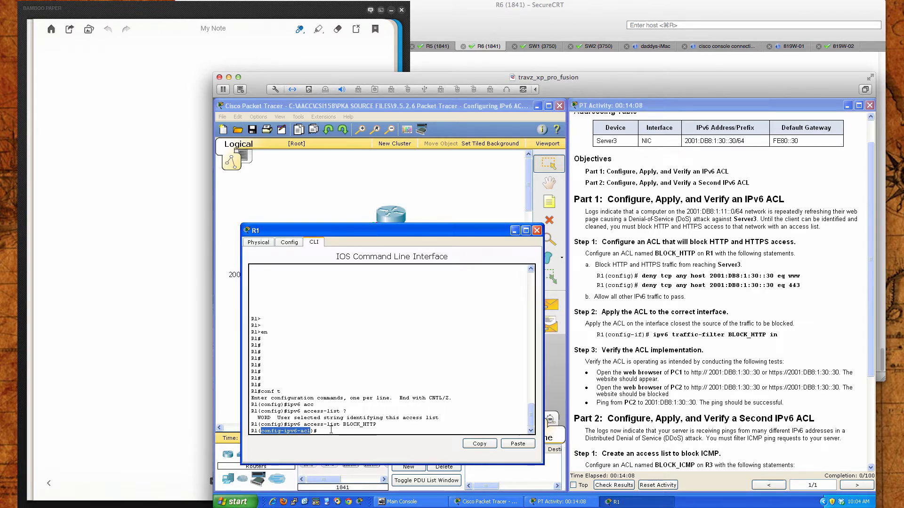
{"action": "left_click", "coordinate": [331, 430]}
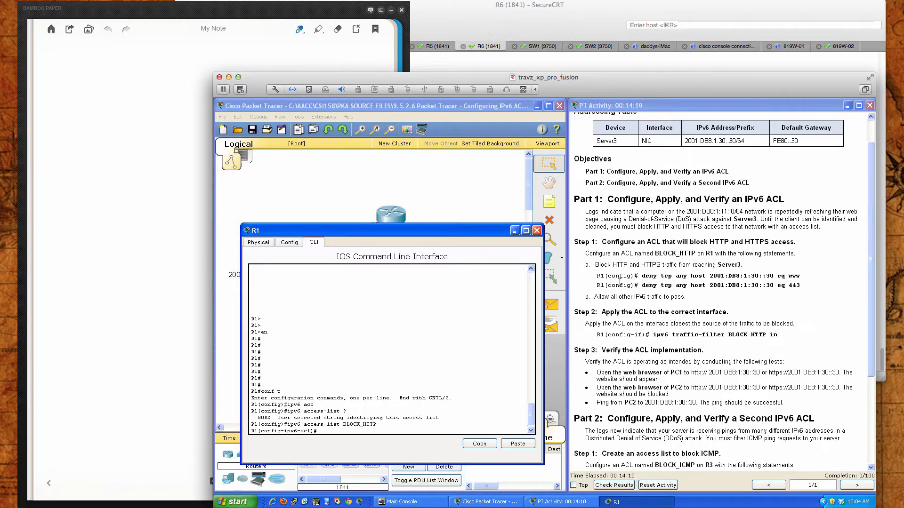
{"action": "left_click_drag", "start_coordinate": [597, 277], "coordinate": [639, 278]}
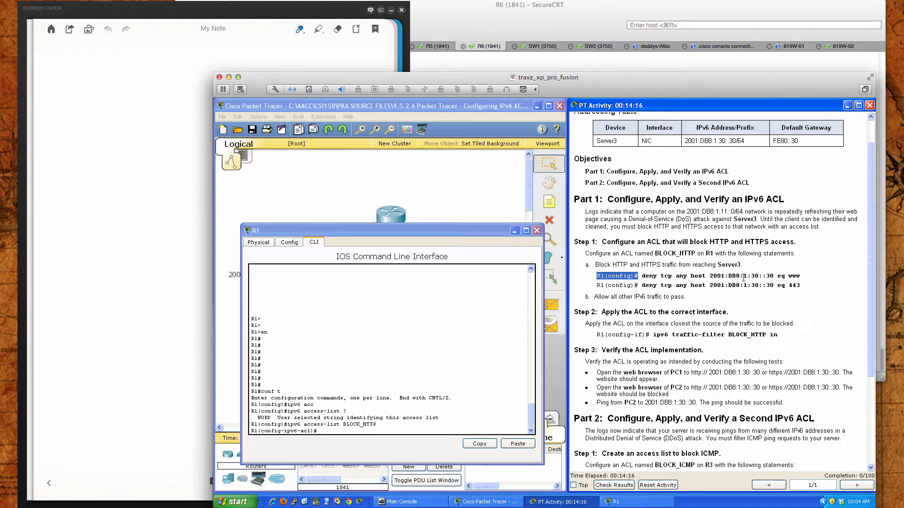
{"action": "left_click", "coordinate": [624, 276]}
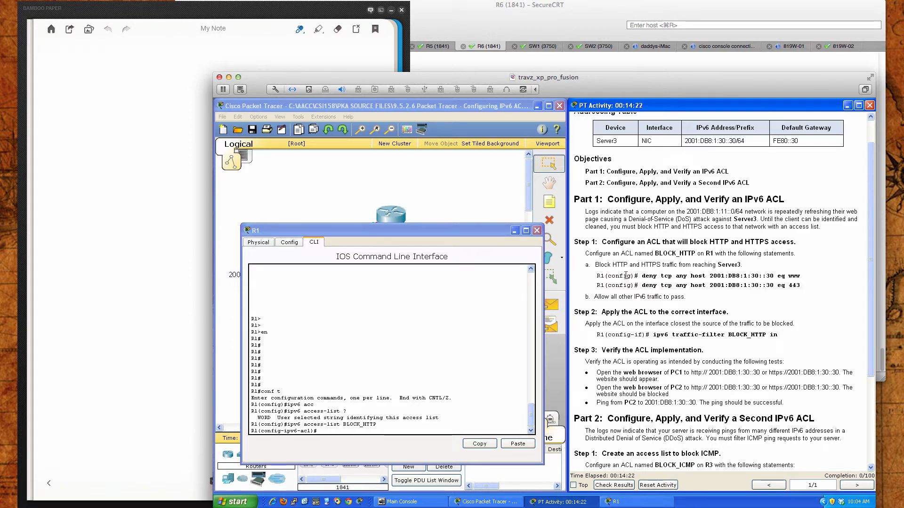
{"action": "left_click", "coordinate": [414, 431]}
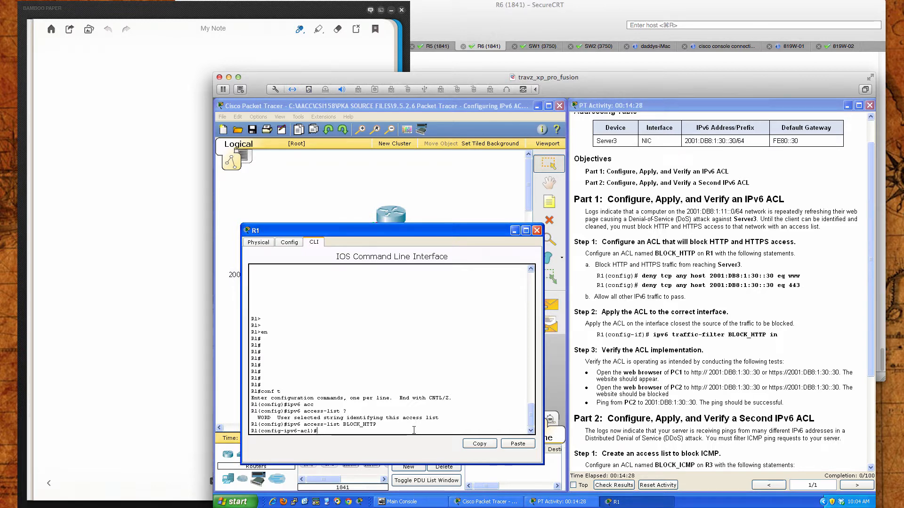
{"action": "type", "text": "?"}
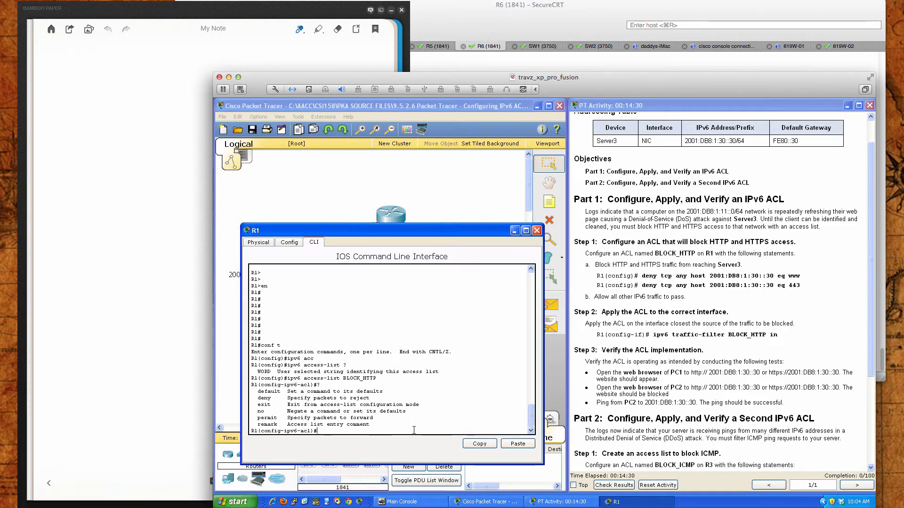
{"action": "type", "text": "deny ?"}
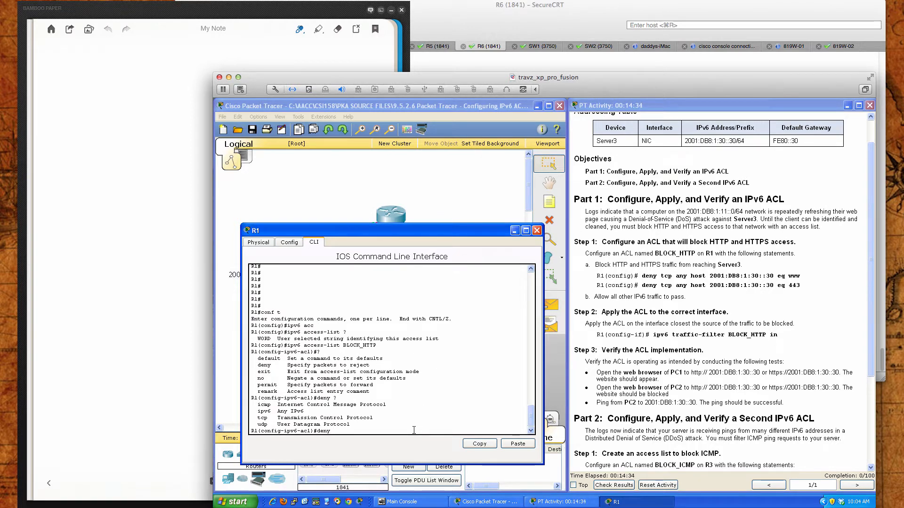
{"action": "type", "text": "tcp any host 2001:db8"}
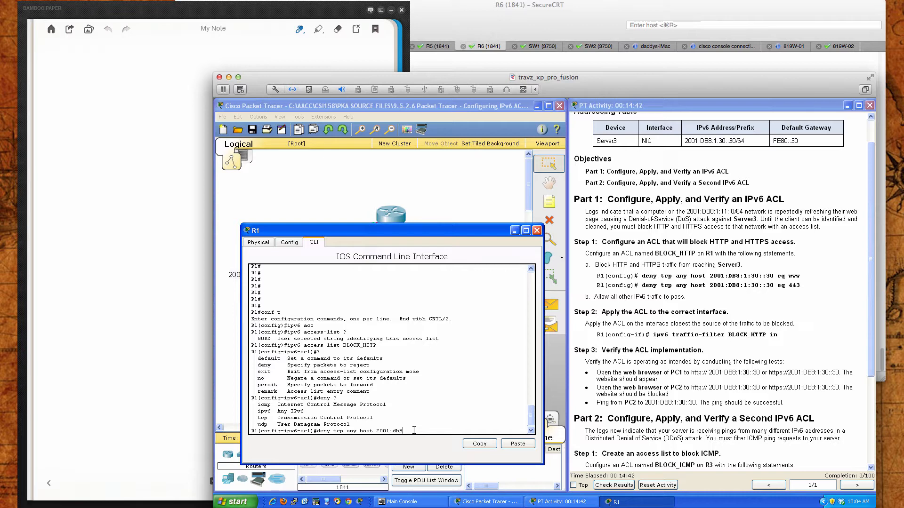
{"action": "type", "text": ":1:30::30 eqwww ?"}
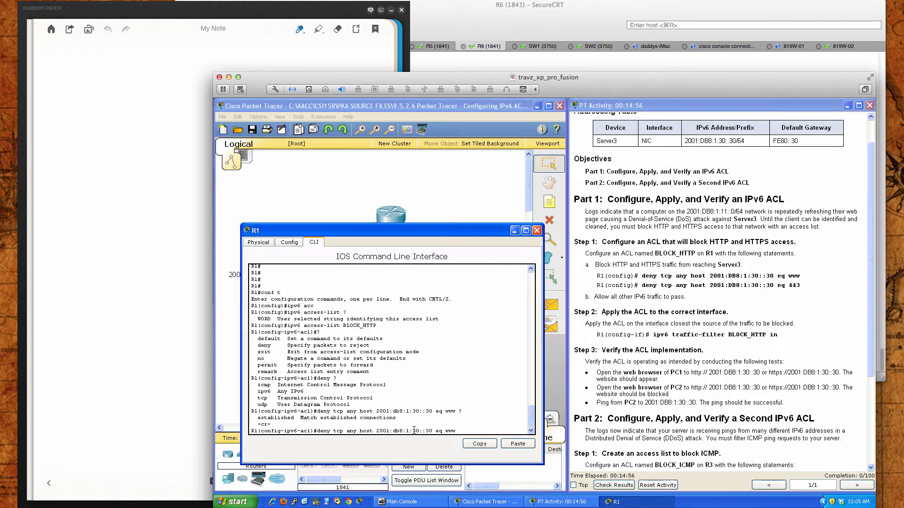
{"action": "key", "text": "Return"}
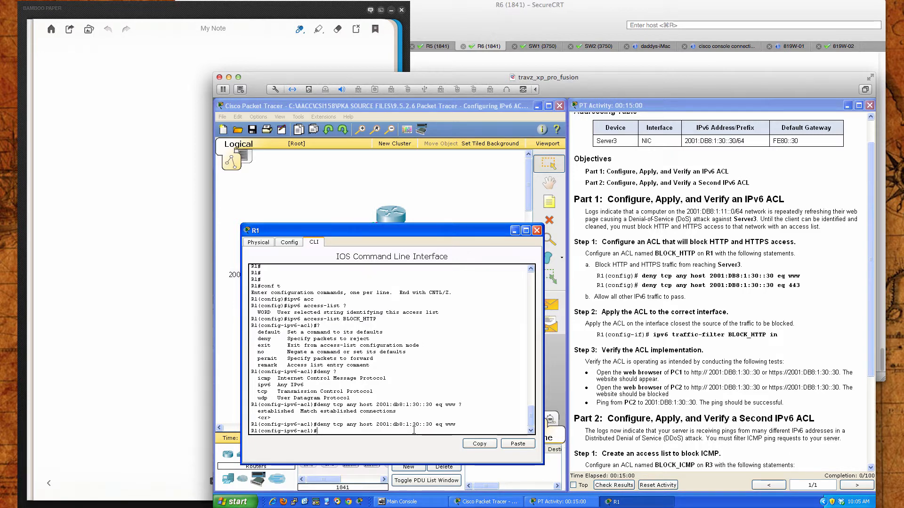
Add the HTTPS statement deny tcp any host 2001:db8:1:30::30 eq 443 to BLOCK_HTTP
{"action": "type", "text": "deny tcp any host 2001:db8:1:30::30 eq www"}
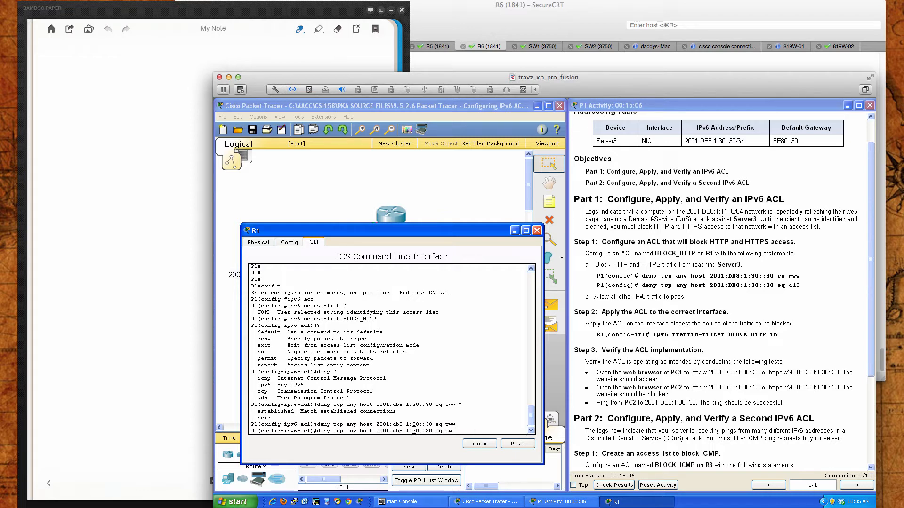
{"action": "key", "text": "BackSpace"}
{"action": "key", "text": "BackSpace"}
{"action": "key", "text": "BackSpace"}
{"action": "type", "text": "443"}
{"action": "key", "text": "Return"}
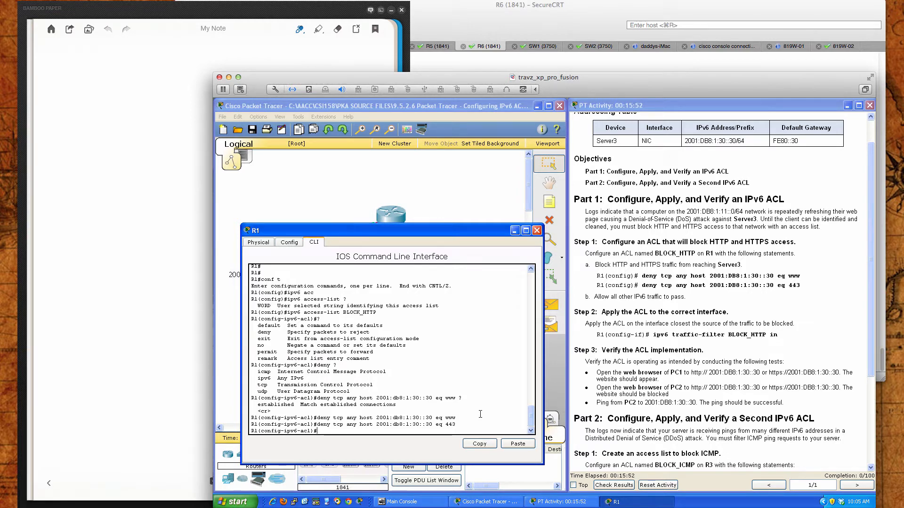
Allow all other IPv6 traffic in BLOCK_HTTP with the statement permit ipv6 any any
{"action": "type", "text": "permit ipv6 any any"}
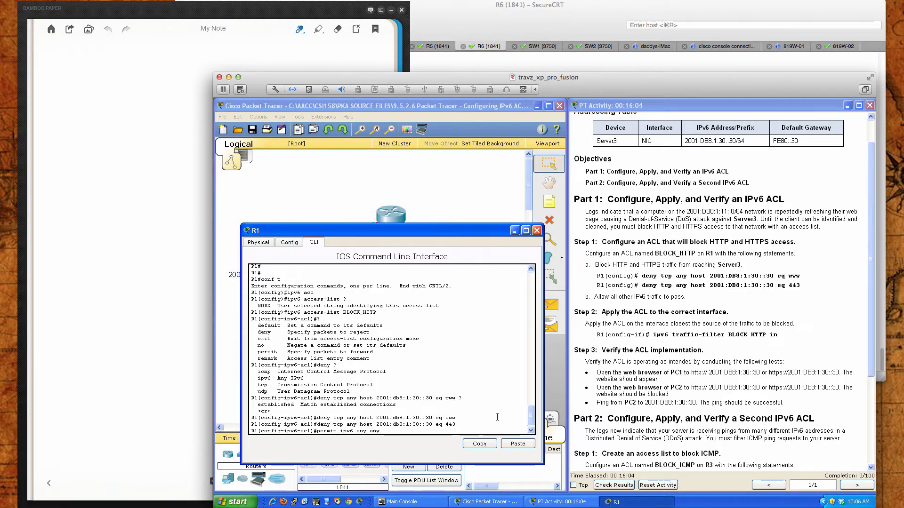
{"action": "key", "text": "Return"}
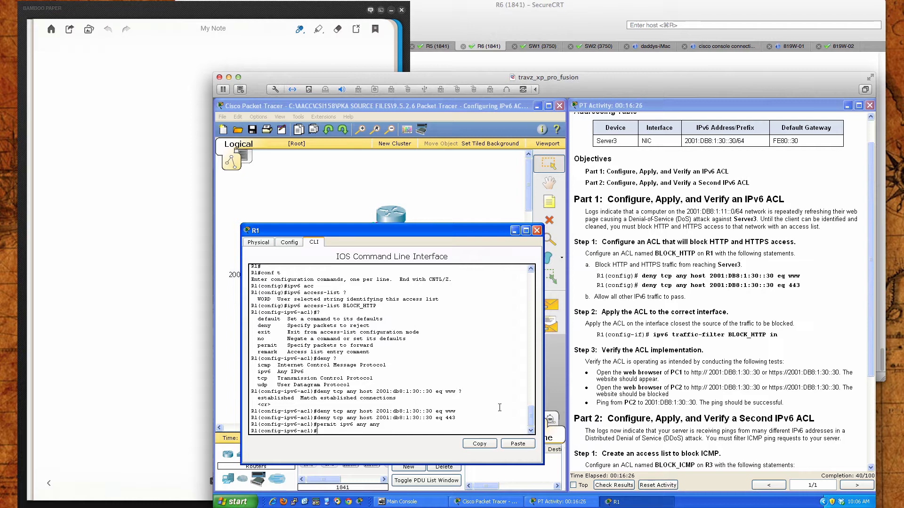
Review R1's place in the topology and compare the instructions' prompt with the one before the entered deny statements
{"action": "left_click_drag", "start_coordinate": [457, 230], "coordinate": [698, 226]}
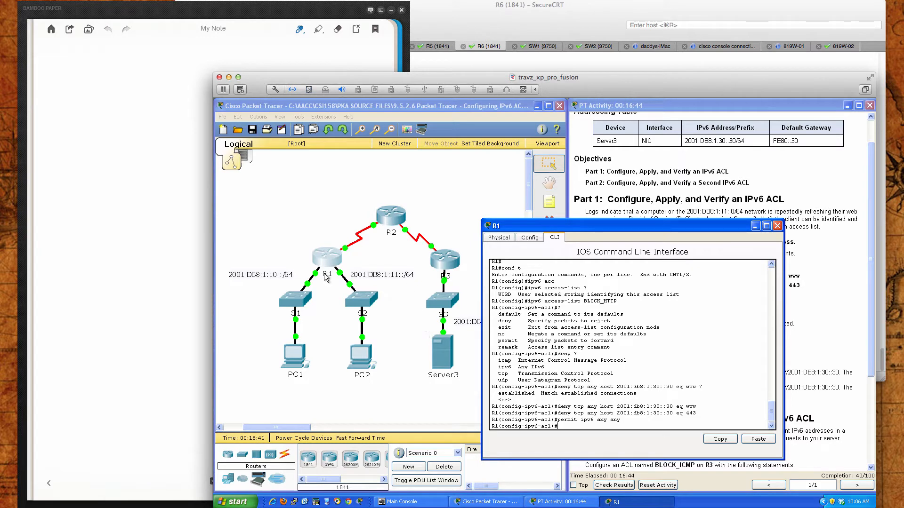
{"action": "left_click_drag", "start_coordinate": [532, 229], "coordinate": [294, 255]}
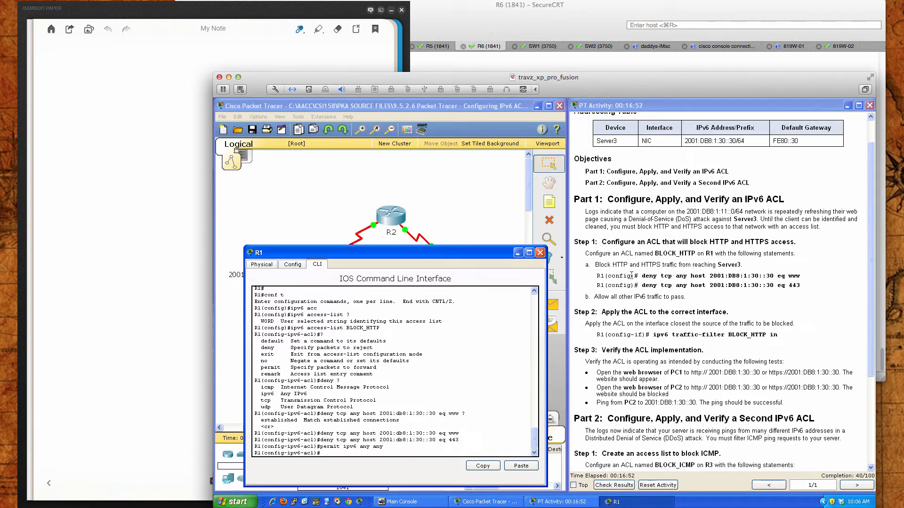
{"action": "left_click_drag", "start_coordinate": [600, 276], "coordinate": [635, 276]}
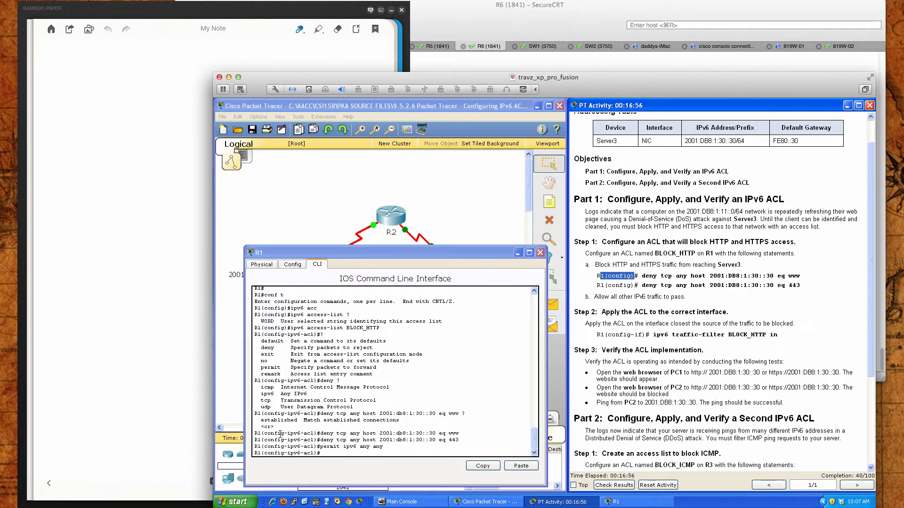
{"action": "left_click_drag", "start_coordinate": [261, 433], "coordinate": [315, 433]}
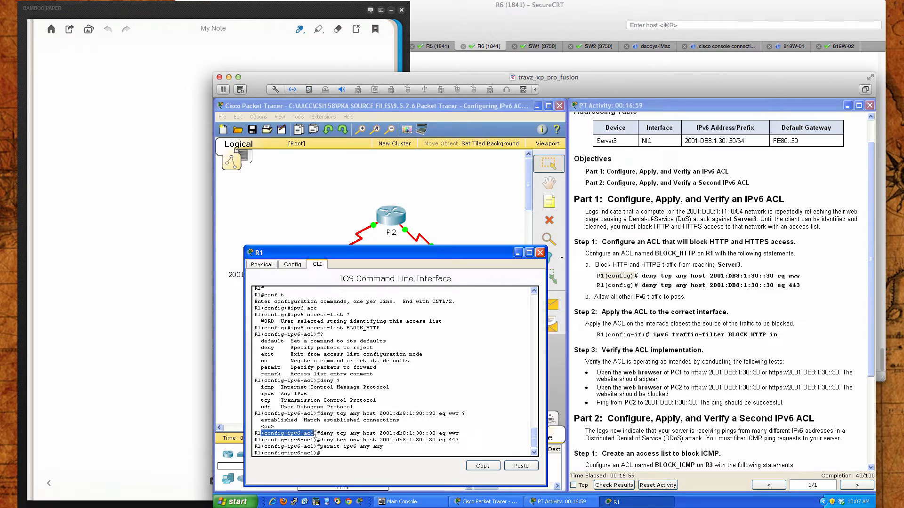
{"action": "left_click", "coordinate": [357, 453]}
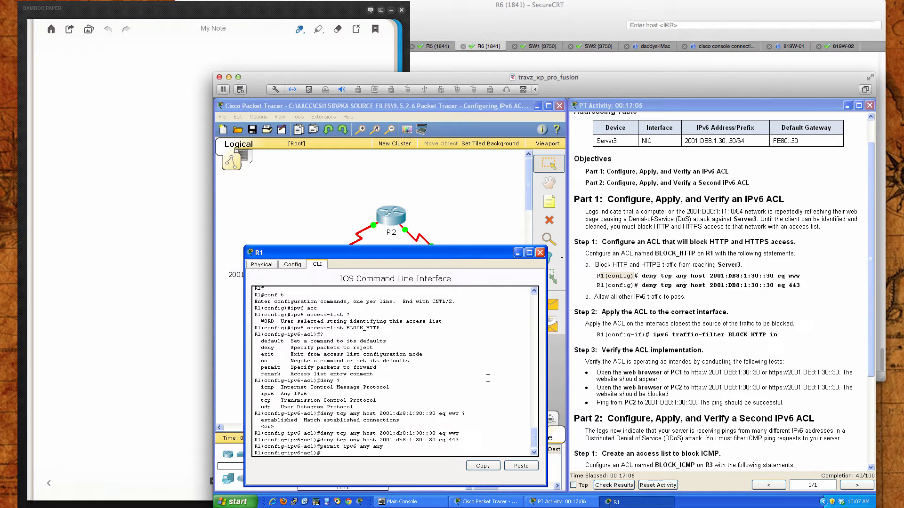
Exit IPv6 access list configuration on R1 back to global configuration mode
{"action": "left_click", "coordinate": [493, 446]}
{"action": "type", "text": "end"}
{"action": "type", "text": "it"}
{"action": "key", "text": "Return"}
{"action": "key", "text": "Return"}
{"action": "key", "text": "Return"}
{"action": "key", "text": "Return"}
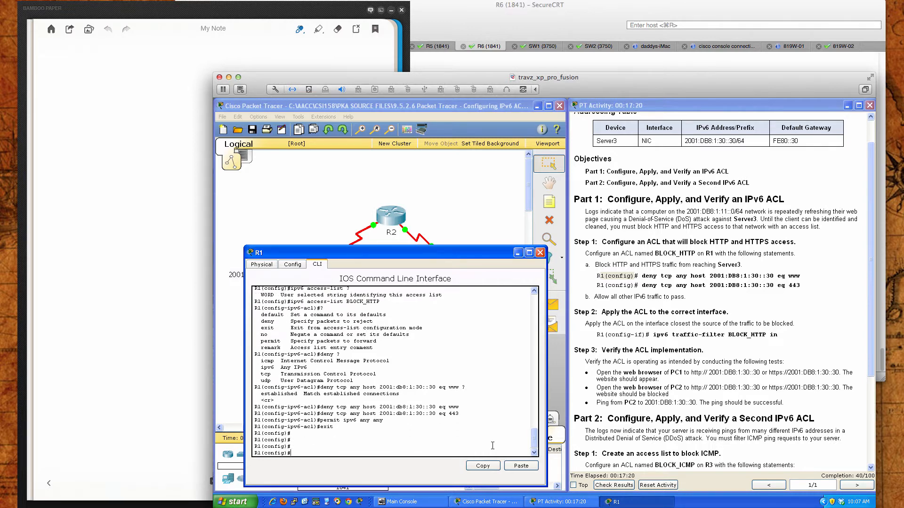
{"action": "key", "text": "Return"}
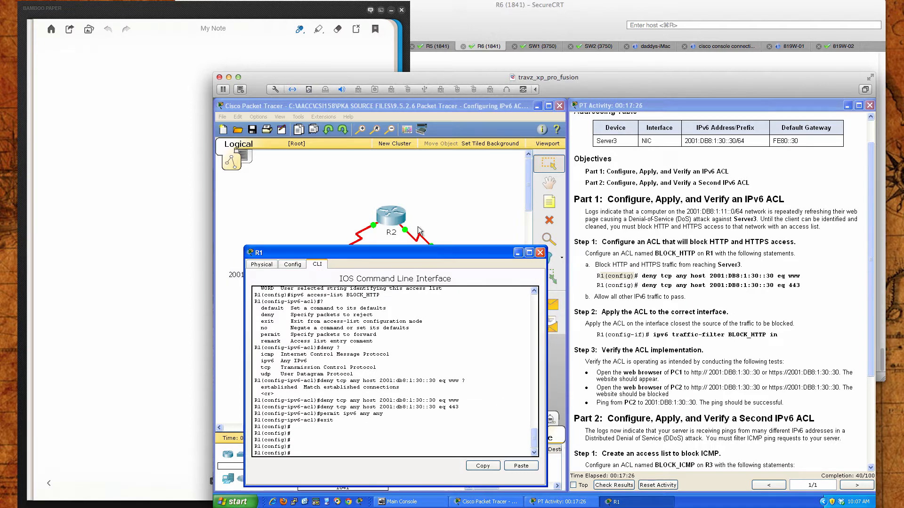
Identify R1's port facing S2 in the topology and enter interface configuration for GigabitEthernet 0/1 on R1
{"action": "left_click_drag", "start_coordinate": [422, 251], "coordinate": [652, 241]}
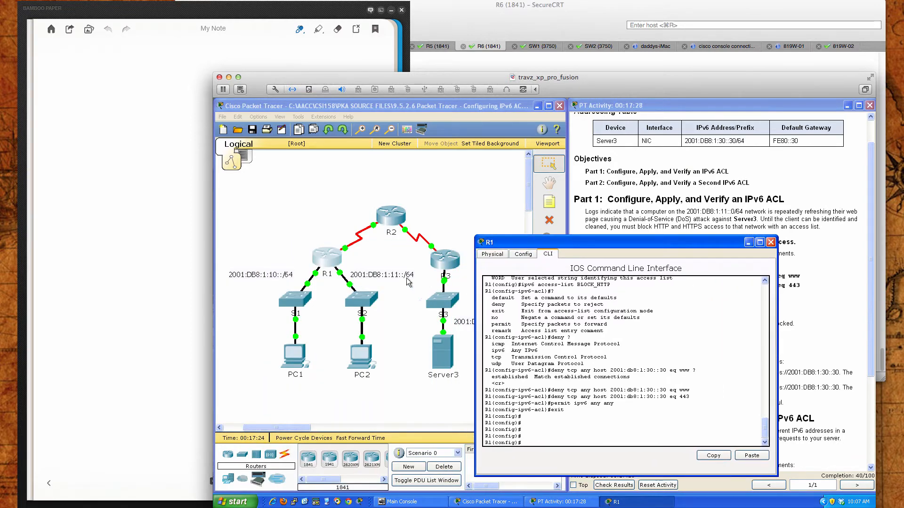
{"action": "left_click", "coordinate": [340, 278]}
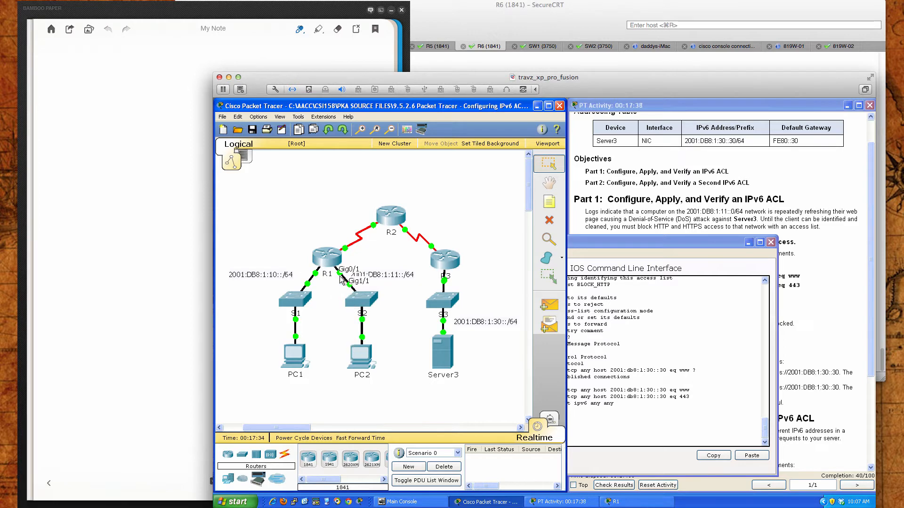
{"action": "left_click", "coordinate": [632, 425]}
{"action": "type", "text": "int gi"}
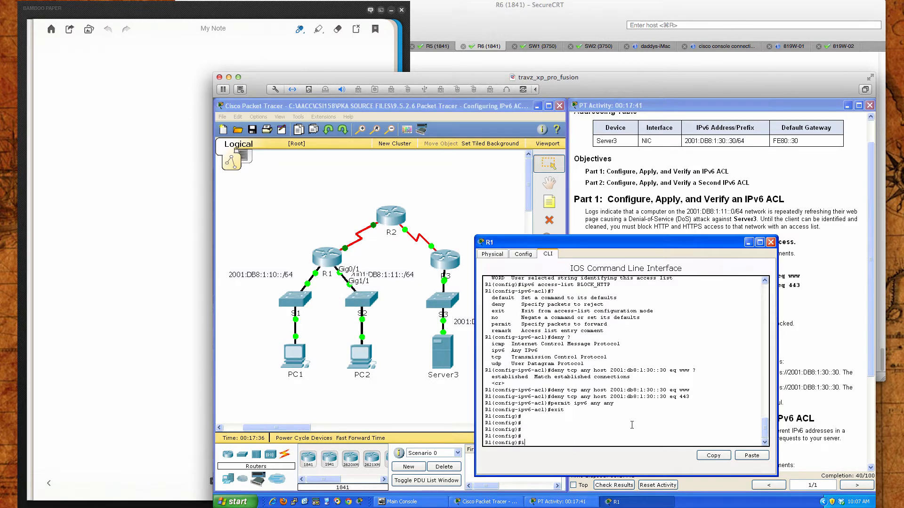
{"action": "key", "text": "Tab"}
{"action": "type", "text": "0/1"}
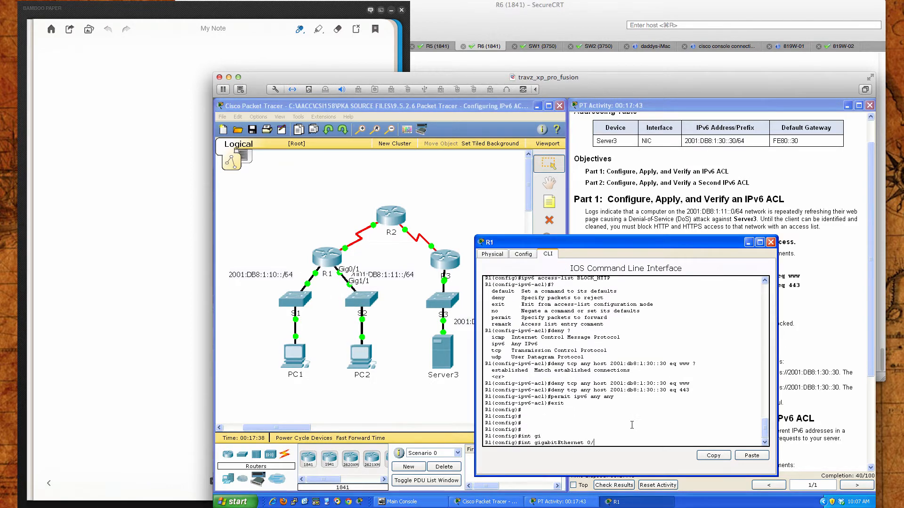
{"action": "key", "text": "Return"}
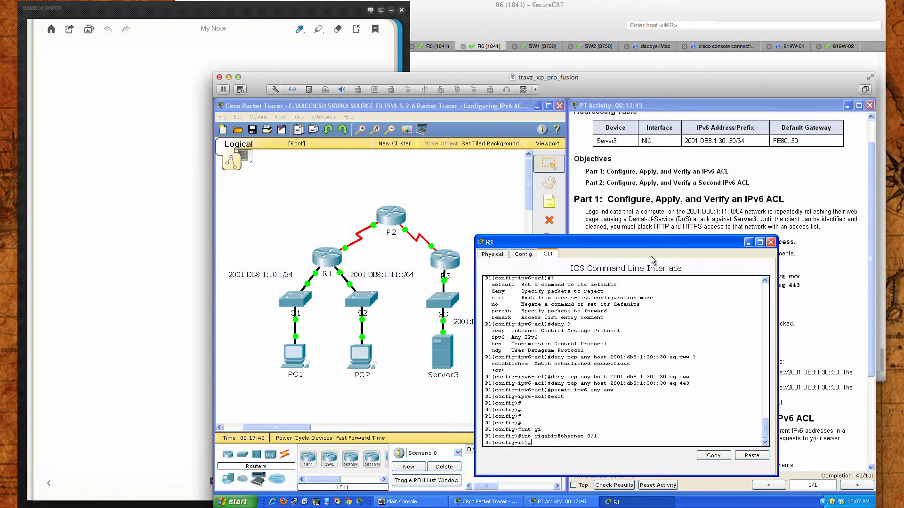
Apply the ACL inbound on R1's GigabitEthernet 0/1 with the command ipv6 traffic-filter BLOCK_HTTP in
{"action": "left_click_drag", "start_coordinate": [652, 244], "coordinate": [423, 248]}
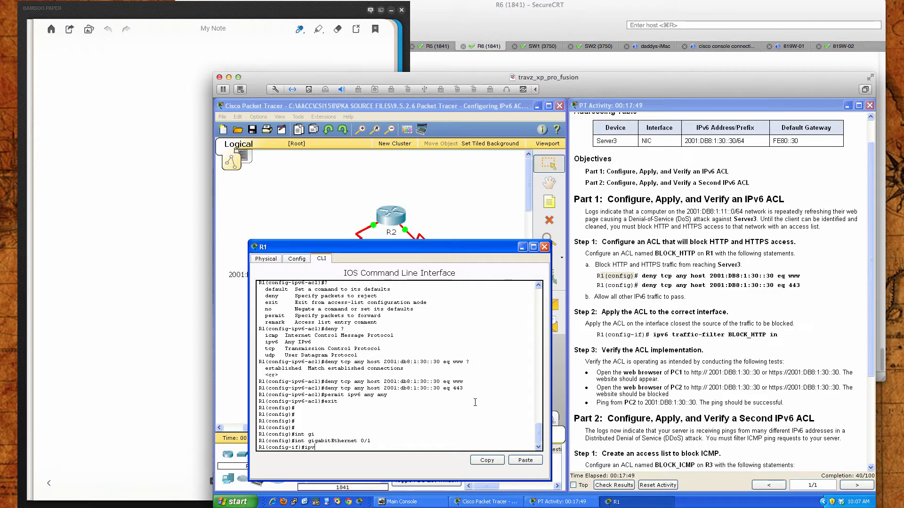
{"action": "type", "text": "ipv6 trf"}
{"action": "key", "text": "Tab"}
{"action": "key", "text": "BackSpace"}
{"action": "key", "text": "BackSpace"}
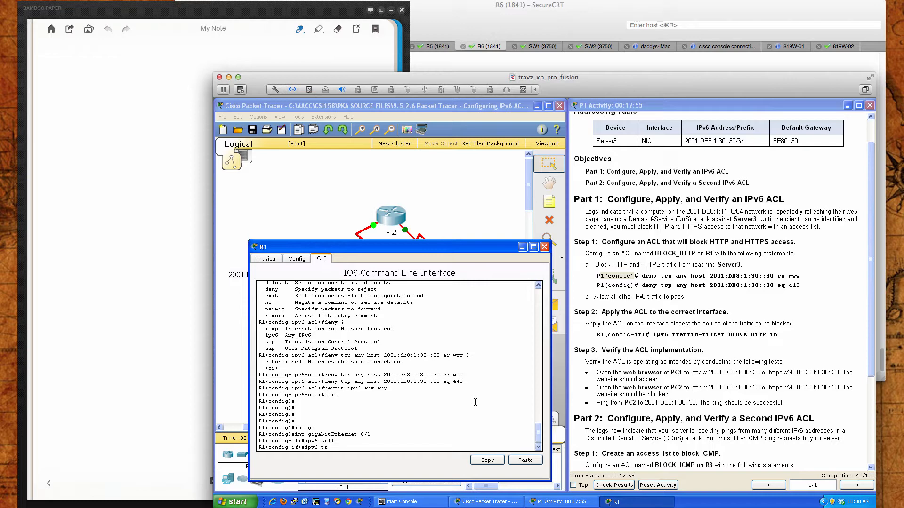
{"action": "type", "text": "af"}
{"action": "key", "text": "Tab"}
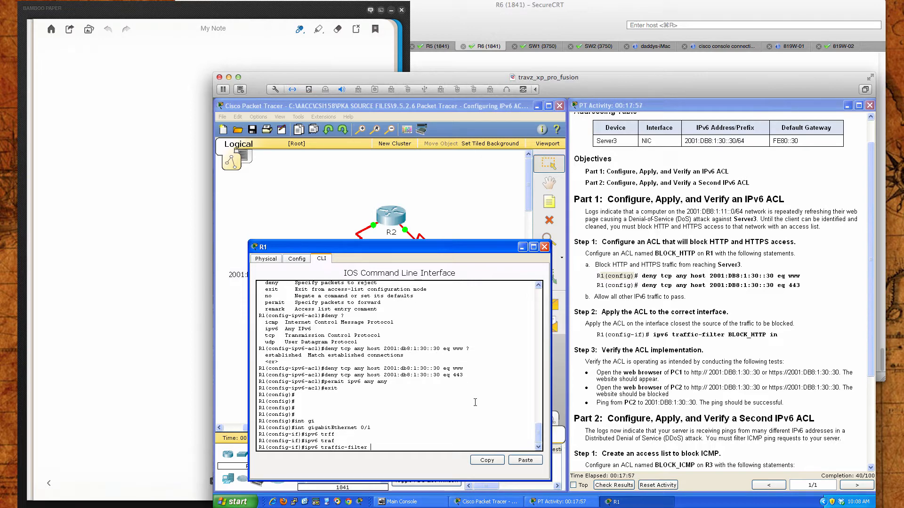
{"action": "type", "text": "BLOCK_HOTT"}
{"action": "type", "text": " in"}
{"action": "key", "text": "Return"}
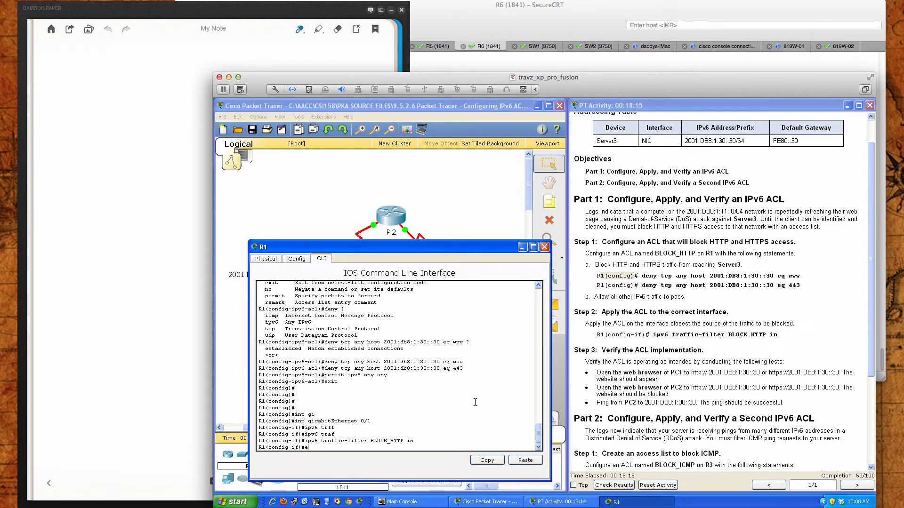
End configuration mode on R1 and save the running configuration with wri mem
{"action": "type", "text": "nd"}
{"action": "key", "text": "Return"}
{"action": "key", "text": "Return"}
{"action": "key", "text": "Return"}
{"action": "key", "text": "Return"}
{"action": "type", "text": "wri mem"}
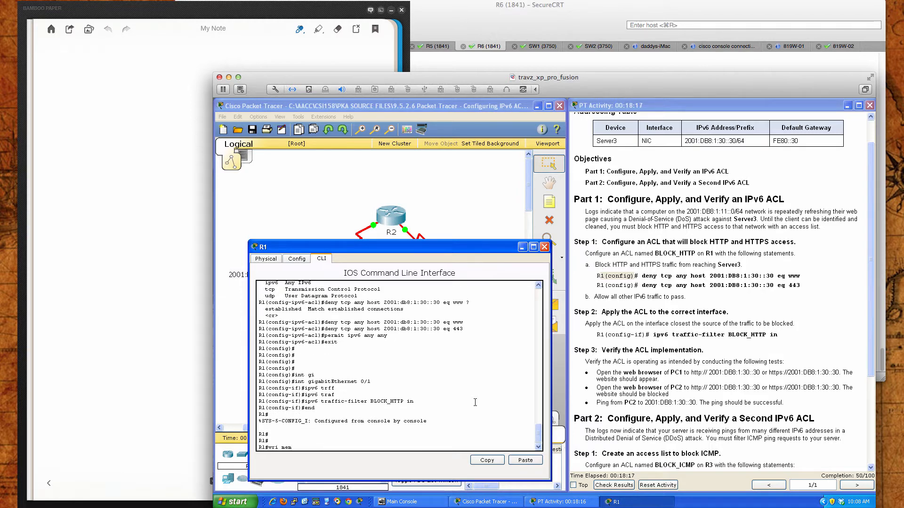
{"action": "key", "text": "Return"}
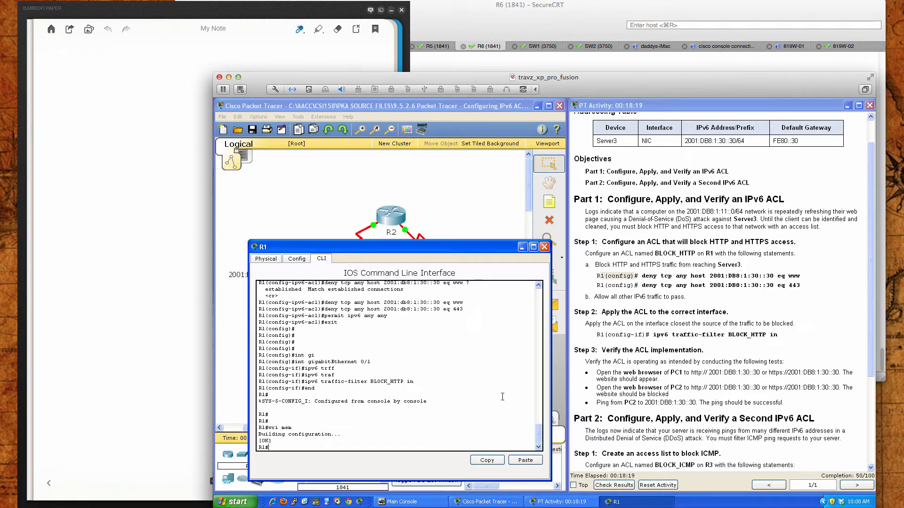
Close R1 and open the web browser on PC1 for the first Step 3 verification test
{"action": "scroll", "coordinate": [639, 414], "scroll_direction": "down", "scroll_amount": 3}
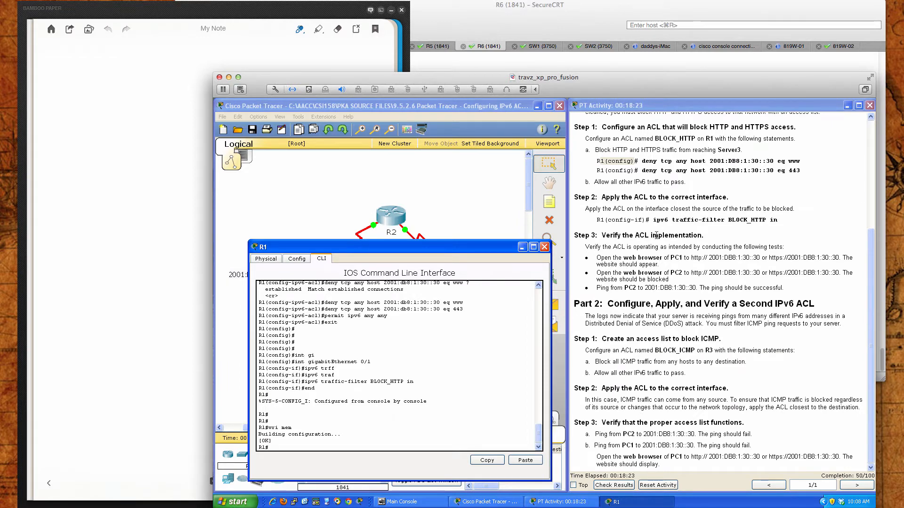
{"action": "left_click", "coordinate": [545, 247]}
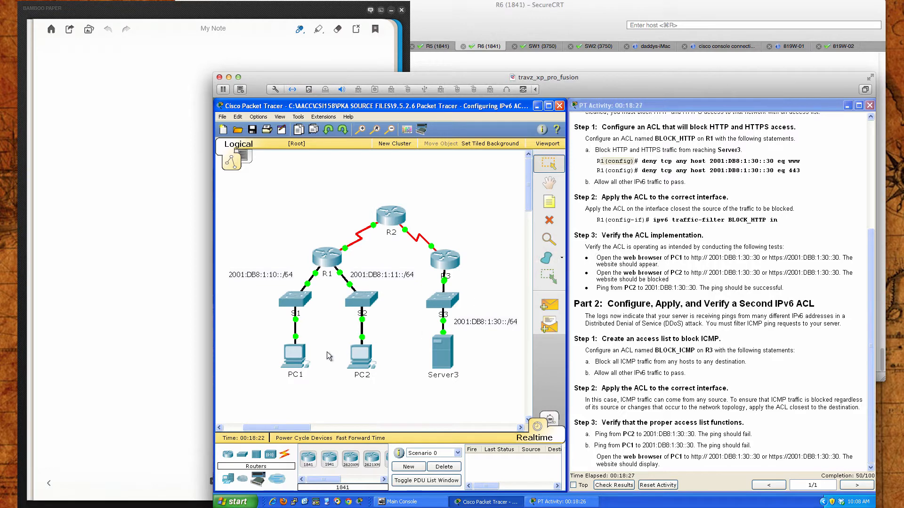
{"action": "left_click", "coordinate": [295, 356]}
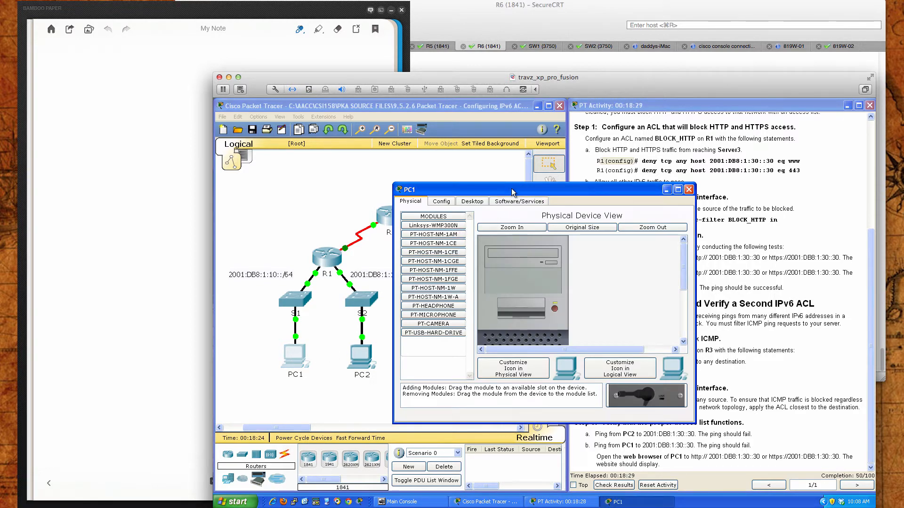
{"action": "left_click_drag", "start_coordinate": [512, 192], "coordinate": [365, 254]}
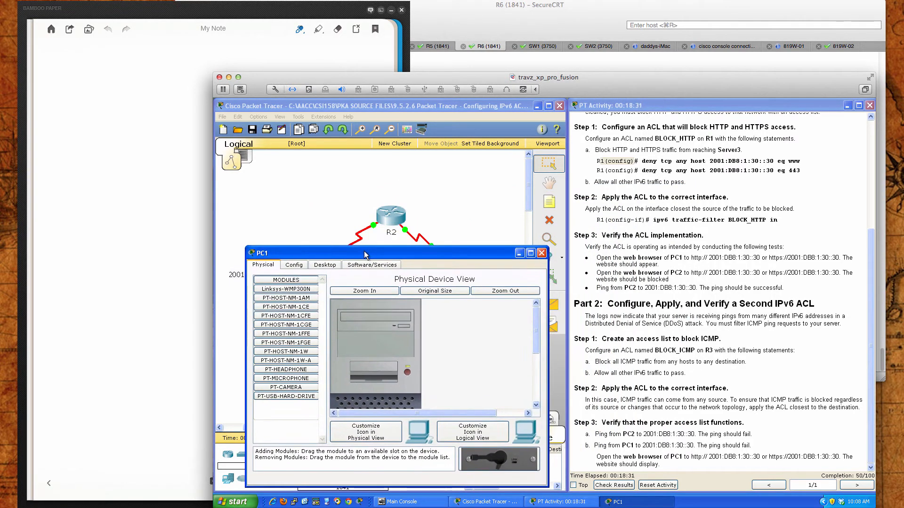
{"action": "left_click", "coordinate": [325, 266]}
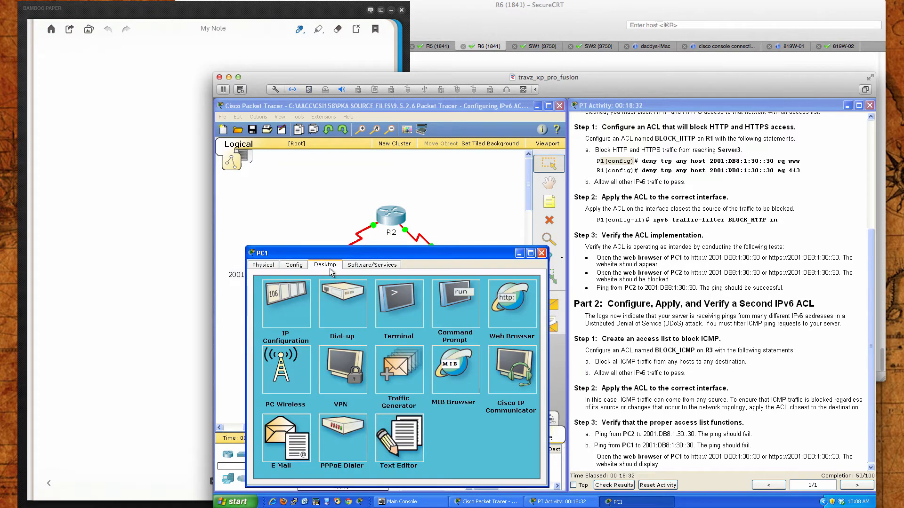
{"action": "left_click", "coordinate": [517, 299]}
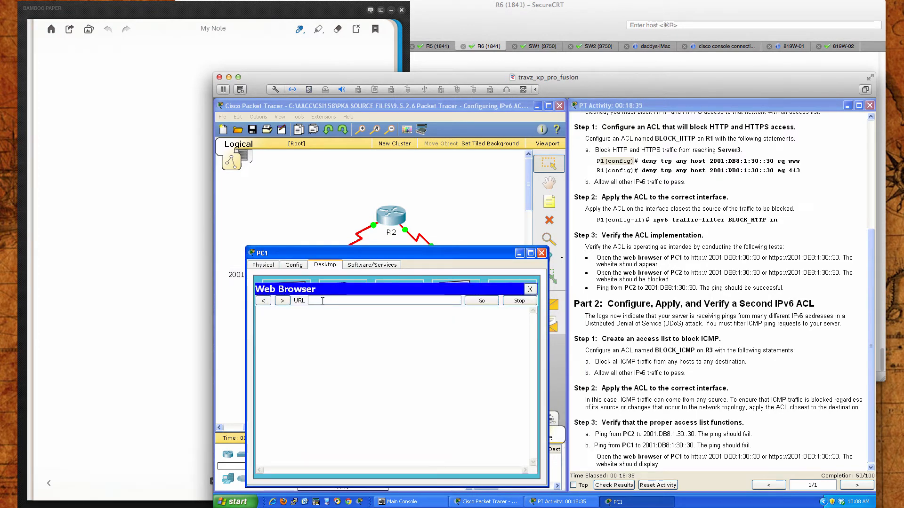
{"action": "left_click", "coordinate": [323, 301]}
{"action": "left_click_drag", "start_coordinate": [691, 257], "coordinate": [758, 257]}
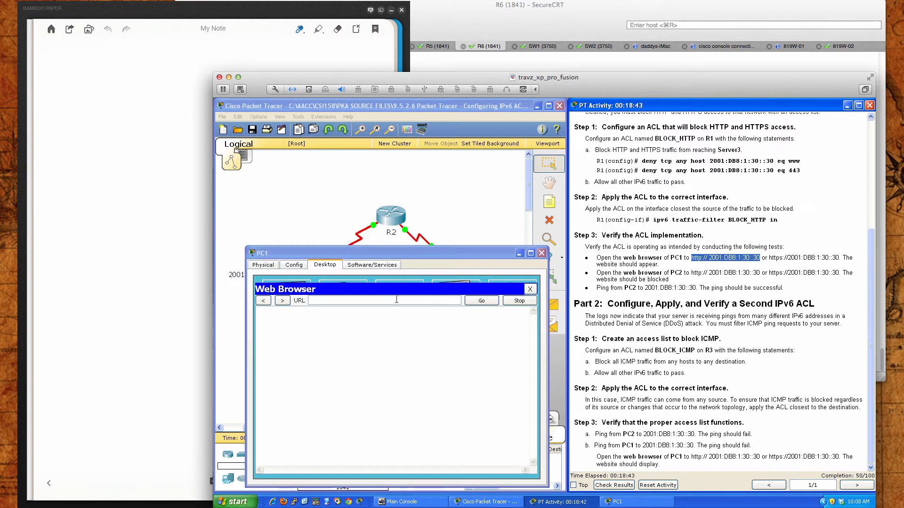
{"action": "right_click", "coordinate": [353, 301]}
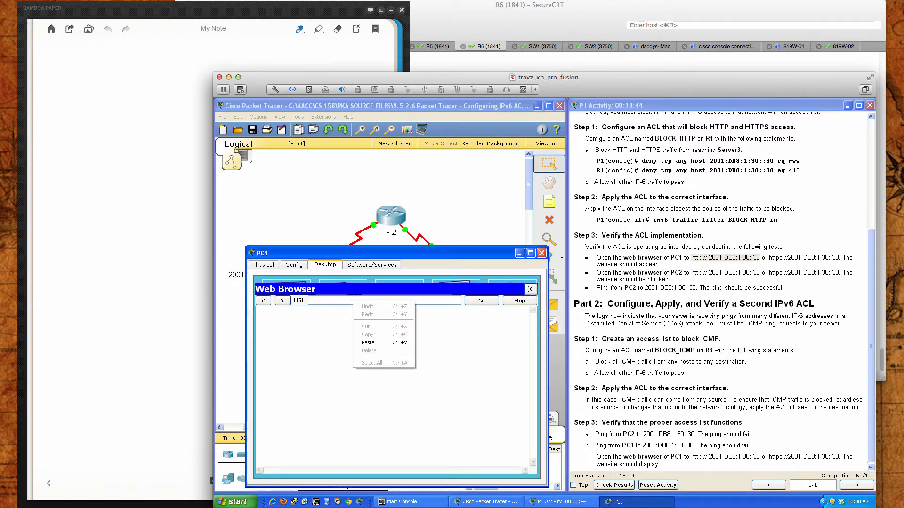
{"action": "left_click", "coordinate": [377, 342]}
{"action": "key", "text": "BackSpace"}
{"action": "key", "text": "BackSpace"}
{"action": "key", "text": "BackSpace"}
{"action": "key", "text": "BackSpace"}
{"action": "key", "text": "BackSpace"}
{"action": "key", "text": "BackSpace"}
{"action": "key", "text": "BackSpace"}
{"action": "key", "text": "BackSpace"}
{"action": "key", "text": "BackSpace"}
{"action": "key", "text": "BackSpace"}
{"action": "key", "text": "BackSpace"}
{"action": "key", "text": "BackSpace"}
{"action": "key", "text": "BackSpace"}
{"action": "key", "text": "BackSpace"}
{"action": "key", "text": "BackSpace"}
{"action": "key", "text": "BackSpace"}
{"action": "key", "text": "BackSpace"}
{"action": "key", "text": "BackSpace"}
{"action": "key", "text": "BackSpace"}
{"action": "key", "text": "BackSpace"}
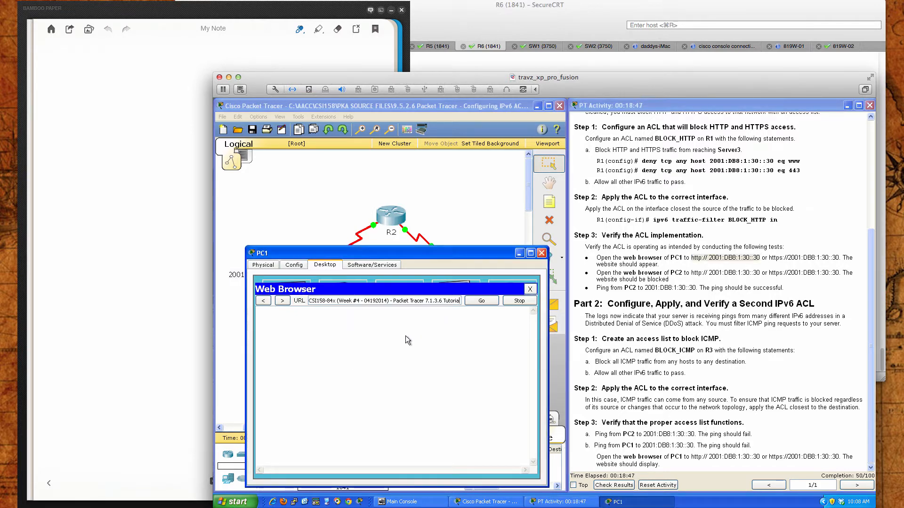
{"action": "key", "text": "BackSpace"}
{"action": "key", "text": "BackSpace"}
{"action": "key", "text": "BackSpace"}
{"action": "key", "text": "BackSpace"}
{"action": "key", "text": "BackSpace"}
{"action": "key", "text": "BackSpace"}
{"action": "key", "text": "BackSpace"}
{"action": "key", "text": "BackSpace"}
{"action": "key", "text": "BackSpace"}
{"action": "key", "text": "BackSpace"}
{"action": "key", "text": "BackSpace"}
{"action": "key", "text": "BackSpace"}
{"action": "key", "text": "BackSpace"}
{"action": "key", "text": "BackSpace"}
{"action": "key", "text": "BackSpace"}
{"action": "key", "text": "BackSpace"}
{"action": "key", "text": "BackSpace"}
{"action": "key", "text": "BackSpace"}
{"action": "key", "text": "BackSpace"}
{"action": "key", "text": "BackSpace"}
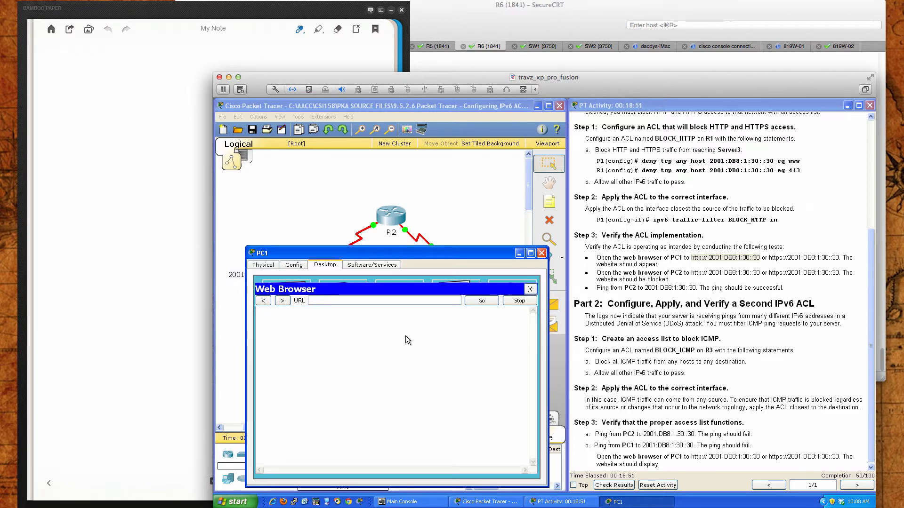
{"action": "type", "text": "http://2001:db8:"}
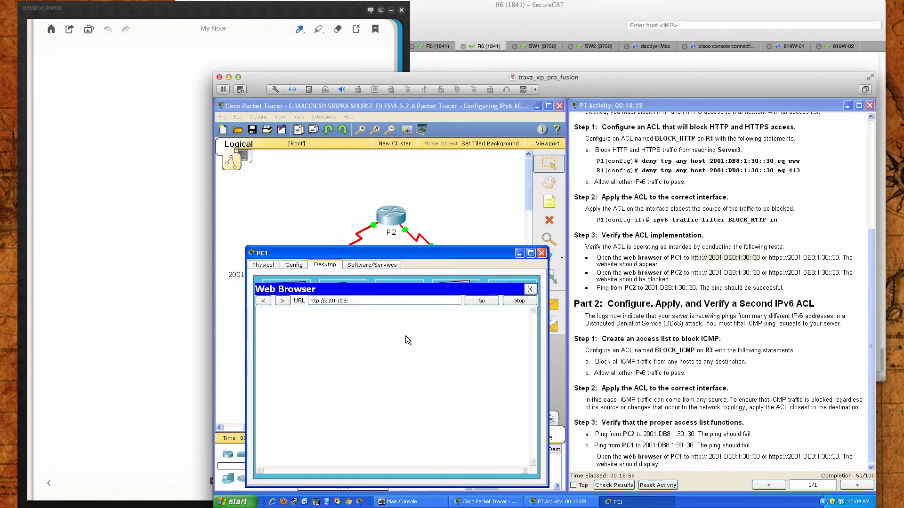
{"action": "type", "text": "1:30::30"}
{"action": "key", "text": "Return"}
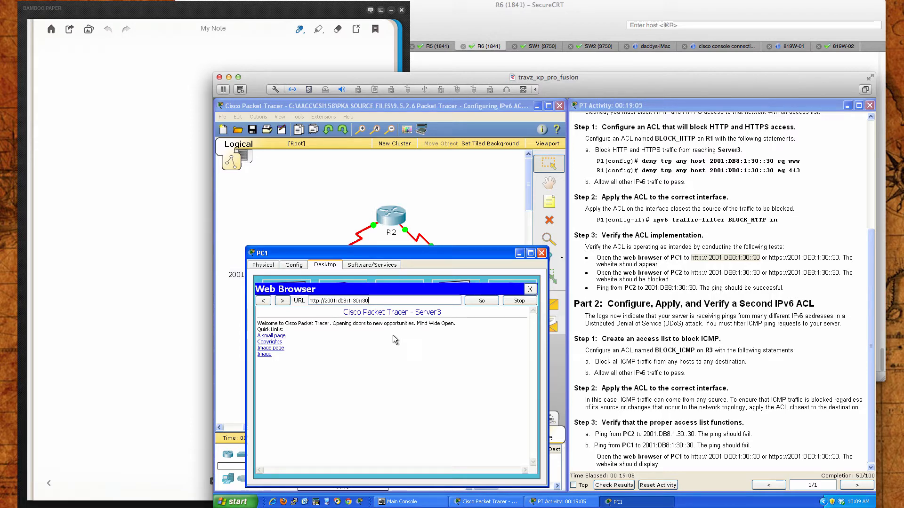
{"action": "left_click", "coordinate": [319, 301]}
{"action": "type", "text": "s"}
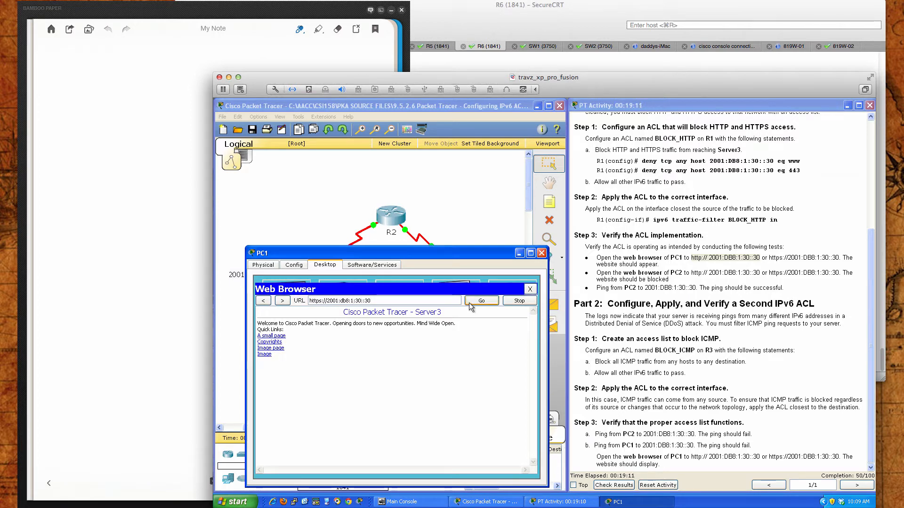
{"action": "triple_click", "coordinate": [347, 300]}
{"action": "right_click", "coordinate": [347, 301]}
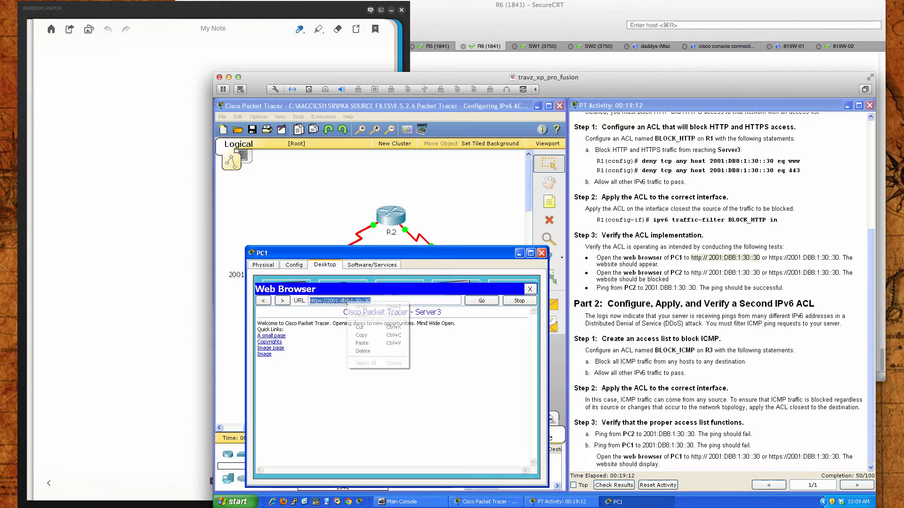
{"action": "left_click", "coordinate": [367, 332]}
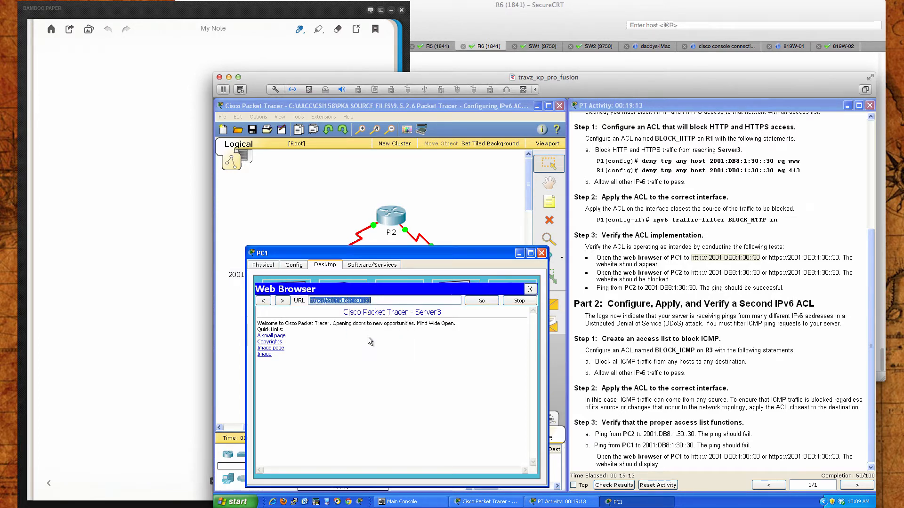
{"action": "left_click", "coordinate": [541, 254]}
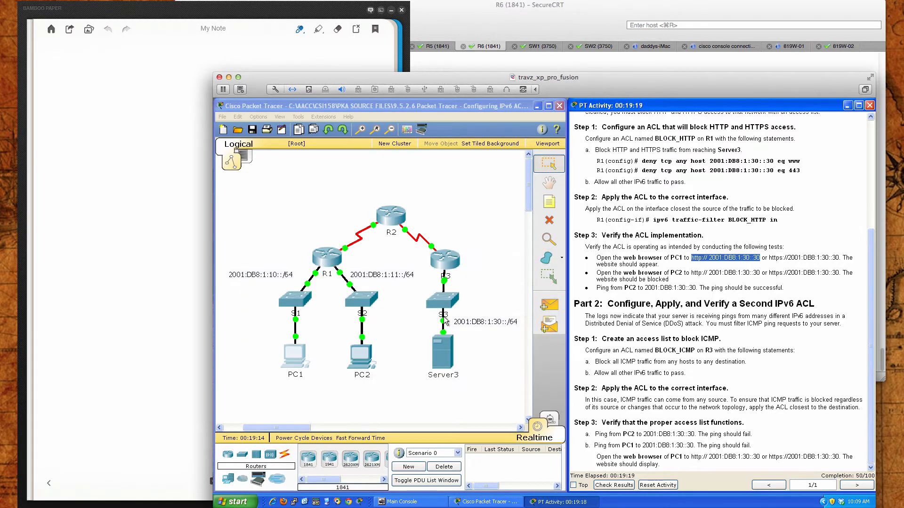
{"action": "left_click", "coordinate": [365, 360]}
{"action": "left_click", "coordinate": [605, 186]}
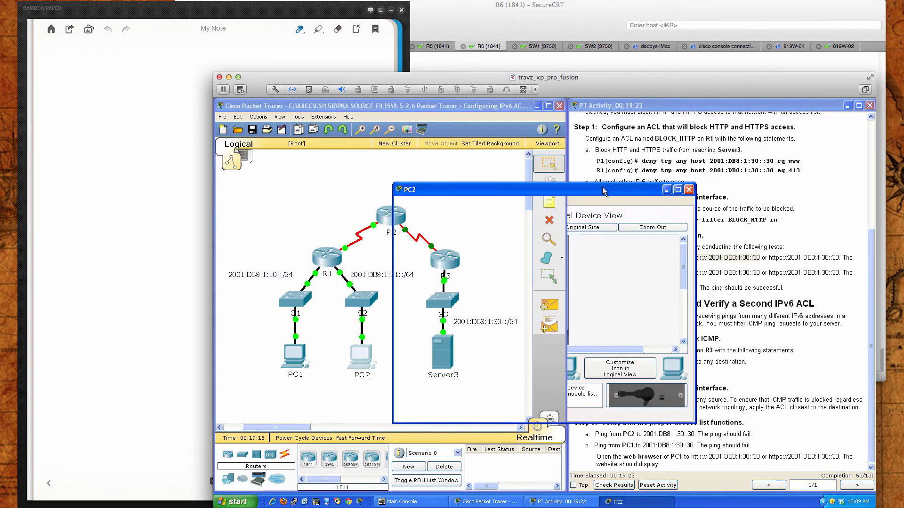
{"action": "left_click_drag", "start_coordinate": [612, 192], "coordinate": [467, 260]}
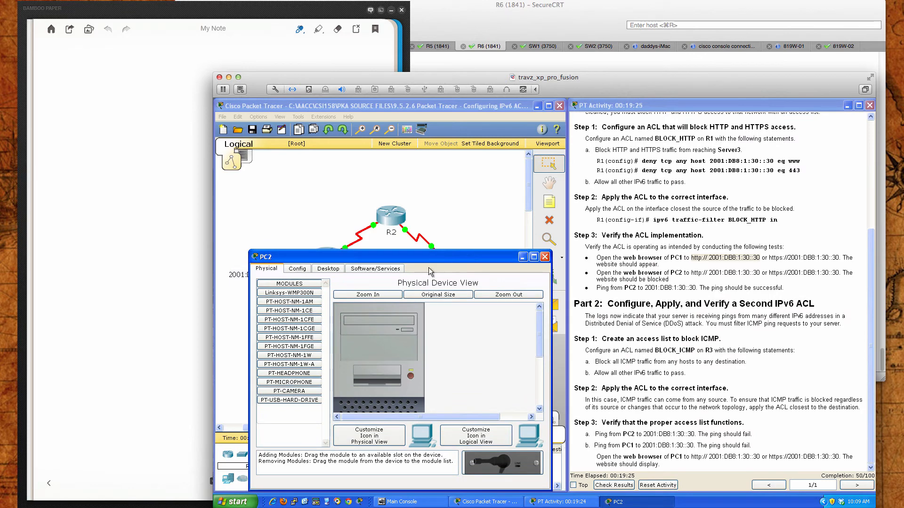
{"action": "left_click", "coordinate": [334, 270]}
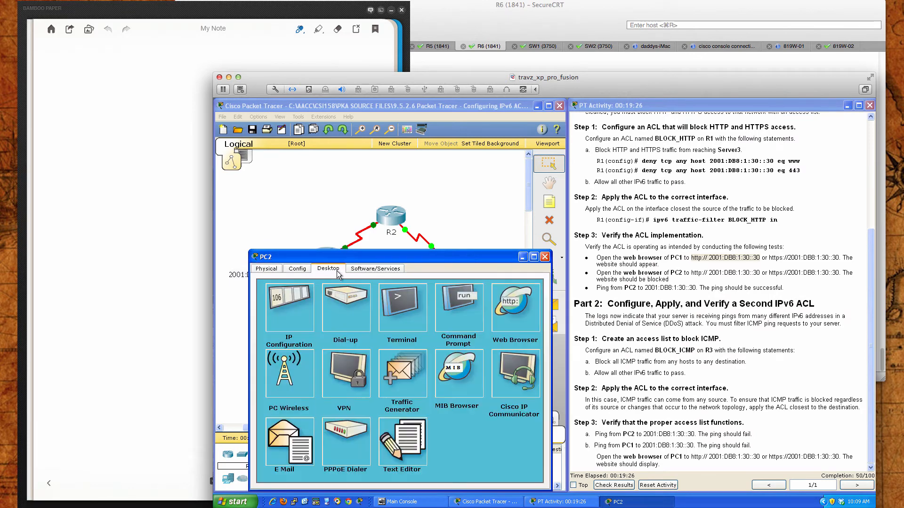
{"action": "left_click", "coordinate": [493, 297]}
{"action": "right_click", "coordinate": [325, 304]}
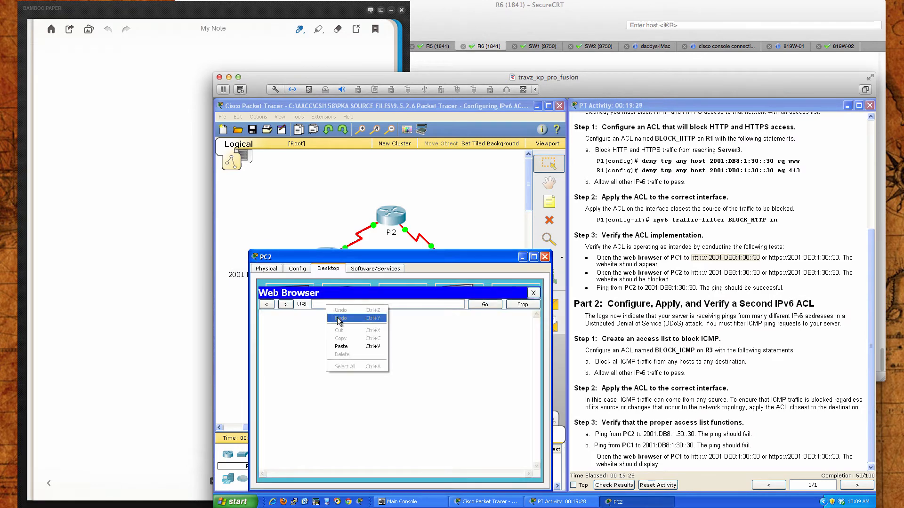
{"action": "left_click", "coordinate": [349, 346]}
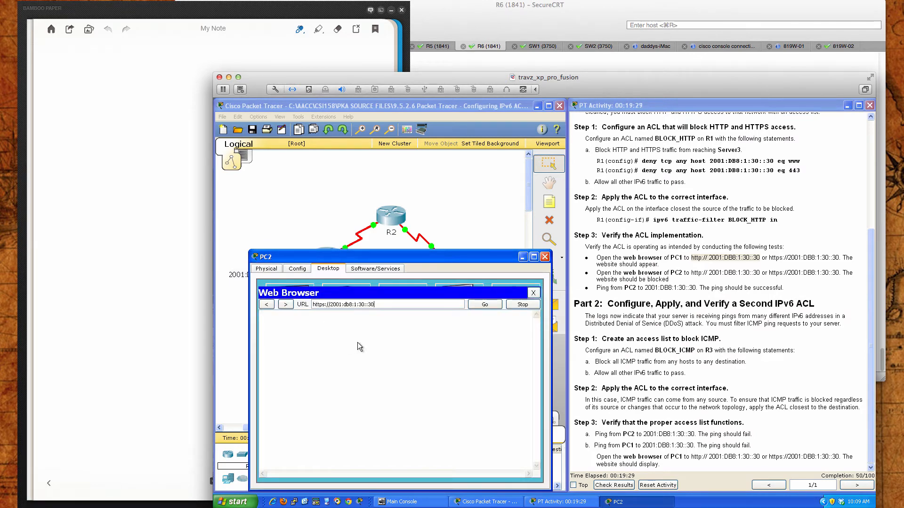
{"action": "left_click", "coordinate": [485, 305]}
{"action": "key", "text": "BackSpace"}
{"action": "left_click", "coordinate": [484, 305]}
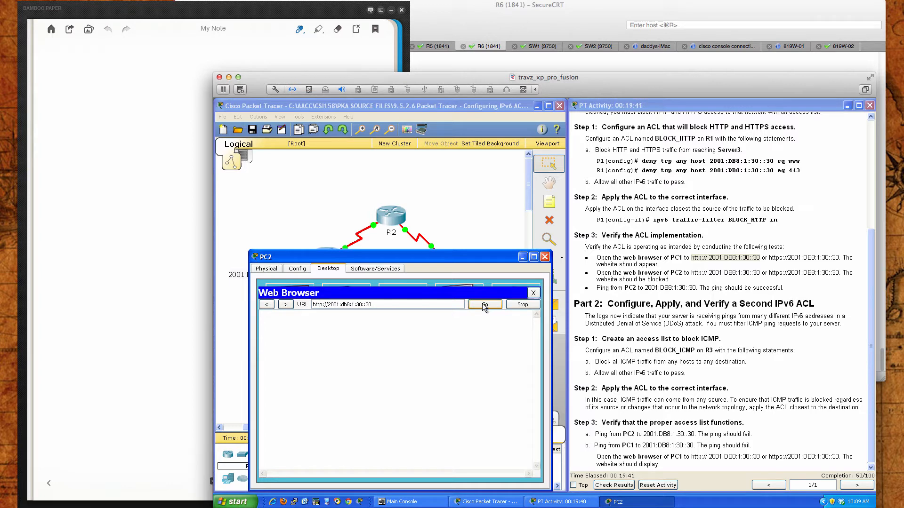
{"action": "left_click", "coordinate": [483, 304]}
{"action": "left_click", "coordinate": [484, 305]}
{"action": "left_click", "coordinate": [485, 305]}
{"action": "left_click", "coordinate": [484, 305]}
{"action": "left_click", "coordinate": [485, 305]}
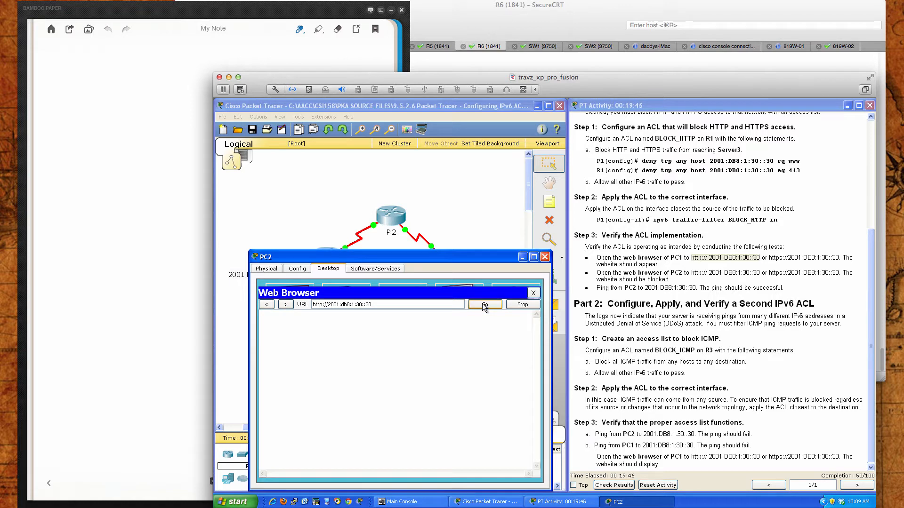
Close PC2, display R1's access lists with show access-lists, and close R1
{"action": "left_click", "coordinate": [545, 257]}
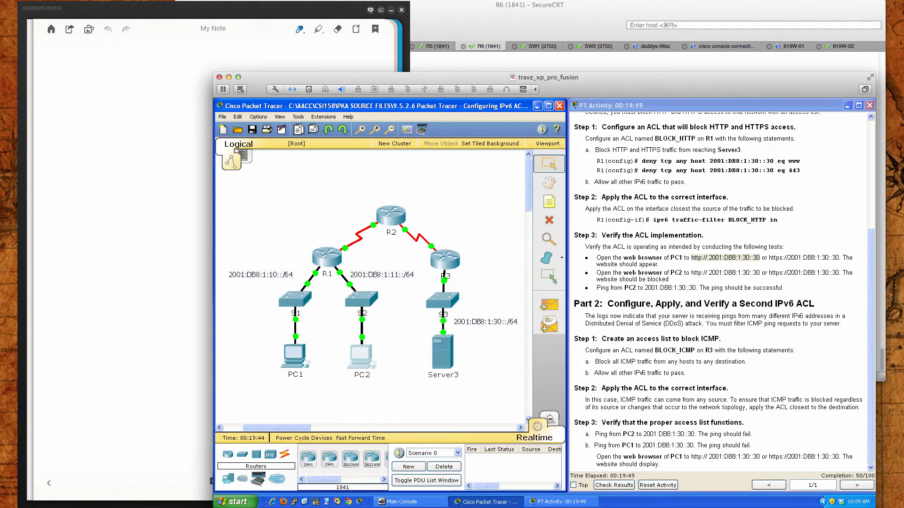
{"action": "left_click", "coordinate": [686, 418]}
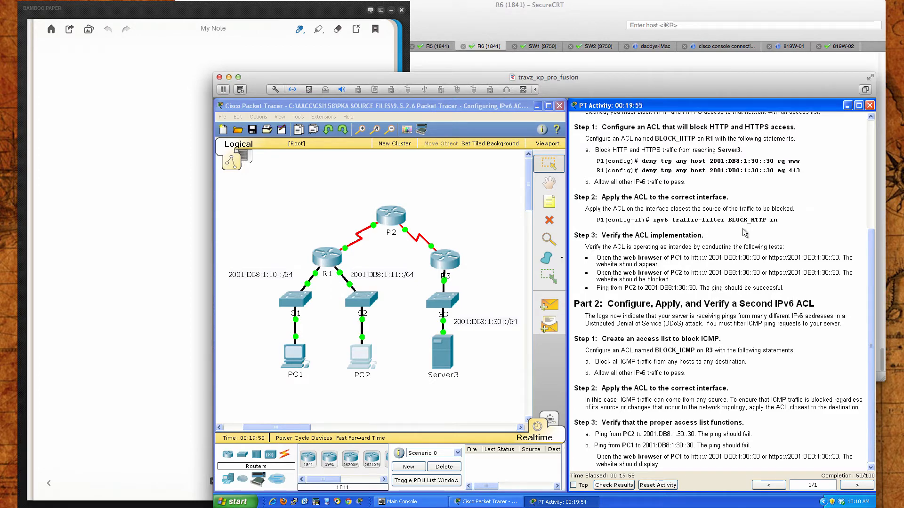
{"action": "left_click", "coordinate": [332, 265]}
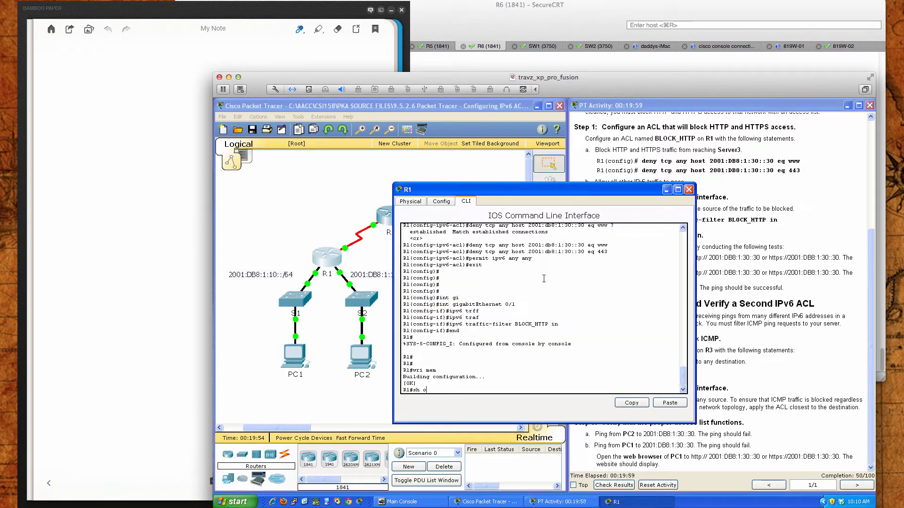
{"action": "type", "text": "sh acc"}
{"action": "key", "text": "Tab"}
{"action": "key", "text": "Return"}
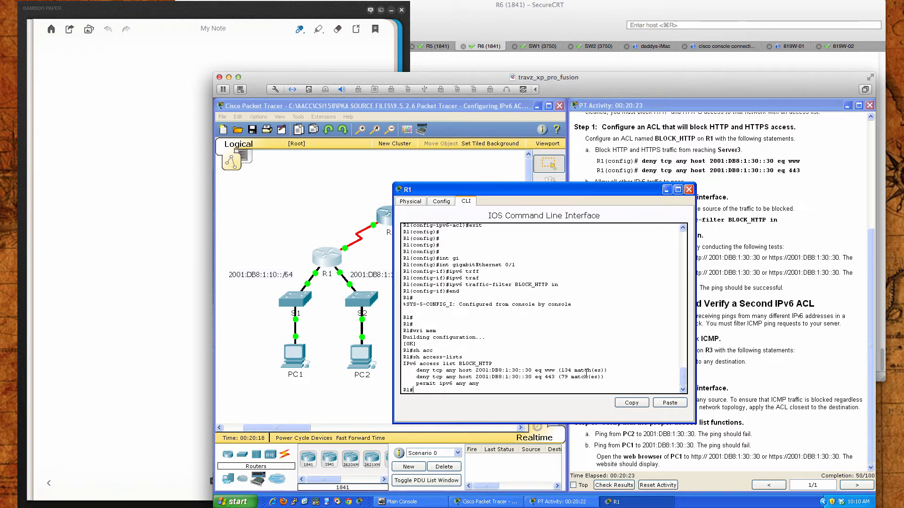
{"action": "left_click", "coordinate": [688, 189]}
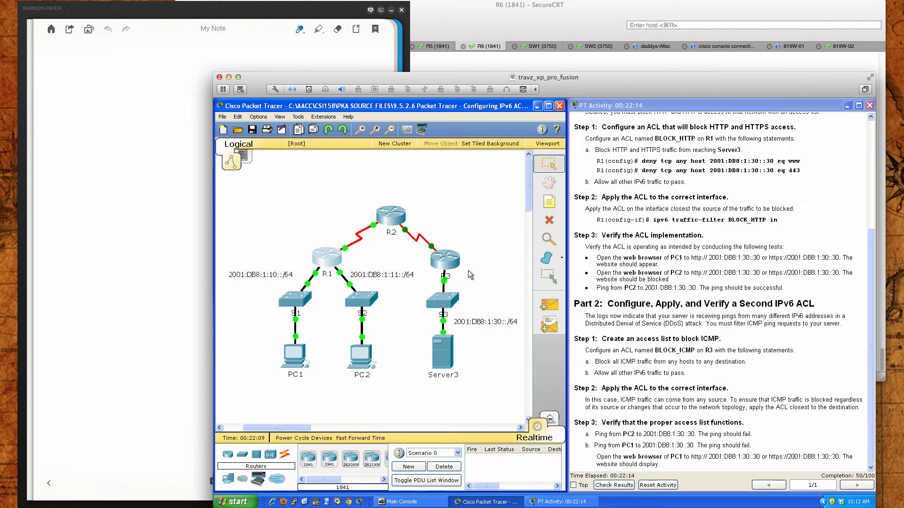
Open router R3's command line interface and bring up its user EXEC prompt
{"action": "left_click", "coordinate": [446, 257]}
{"action": "left_click_drag", "start_coordinate": [487, 196], "coordinate": [340, 248]}
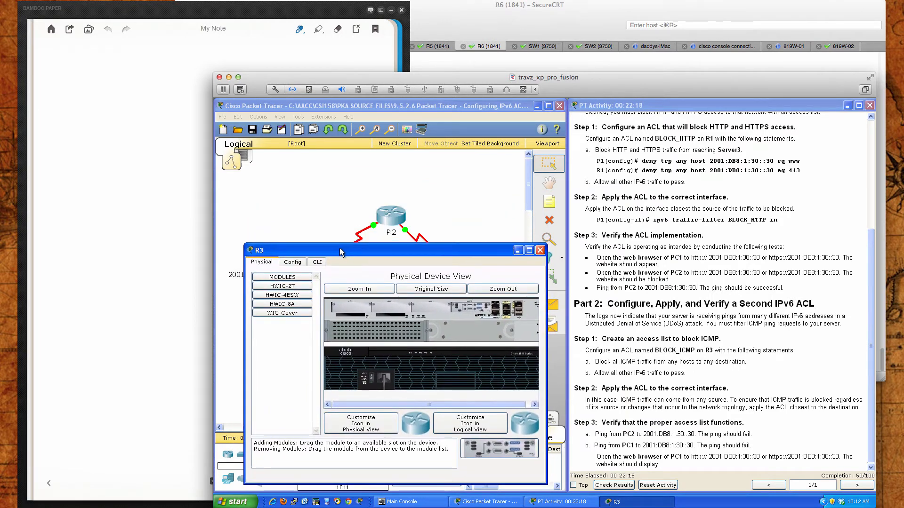
{"action": "left_click", "coordinate": [317, 262]}
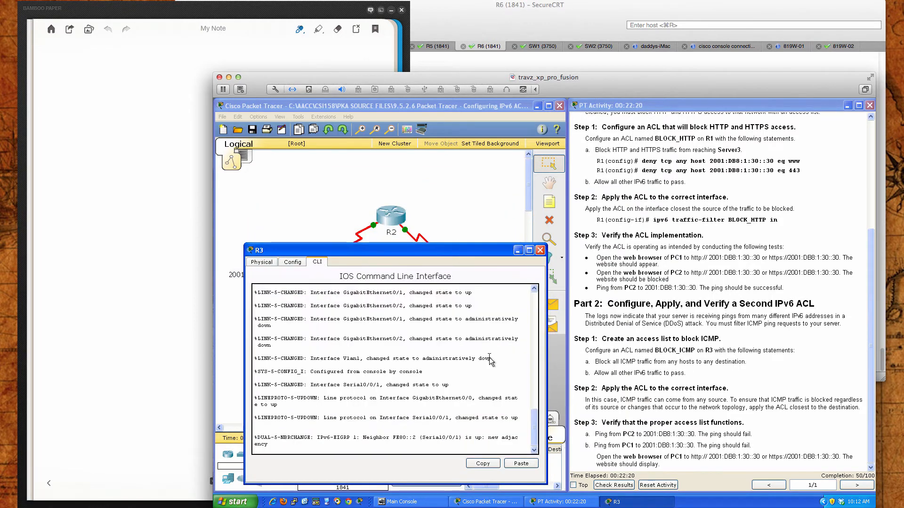
{"action": "key", "text": "Return"}
{"action": "key", "text": "Return"}
{"action": "key", "text": "Return"}
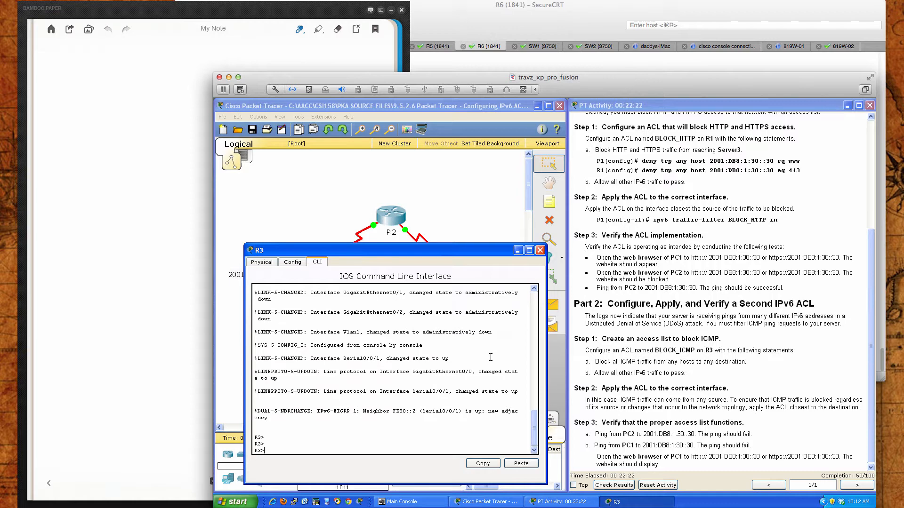
Enter privileged EXEC mode on R3 and go into global configuration mode with conf t
{"action": "type", "text": "en"}
{"action": "key", "text": "Return"}
{"action": "key", "text": "Return"}
{"action": "key", "text": "Return"}
{"action": "key", "text": "Return"}
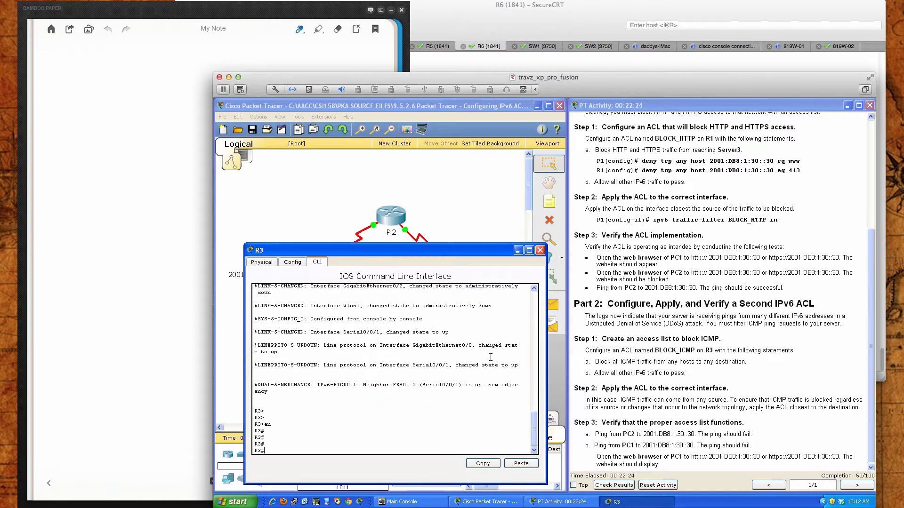
{"action": "type", "text": "conf t"}
{"action": "key", "text": "Return"}
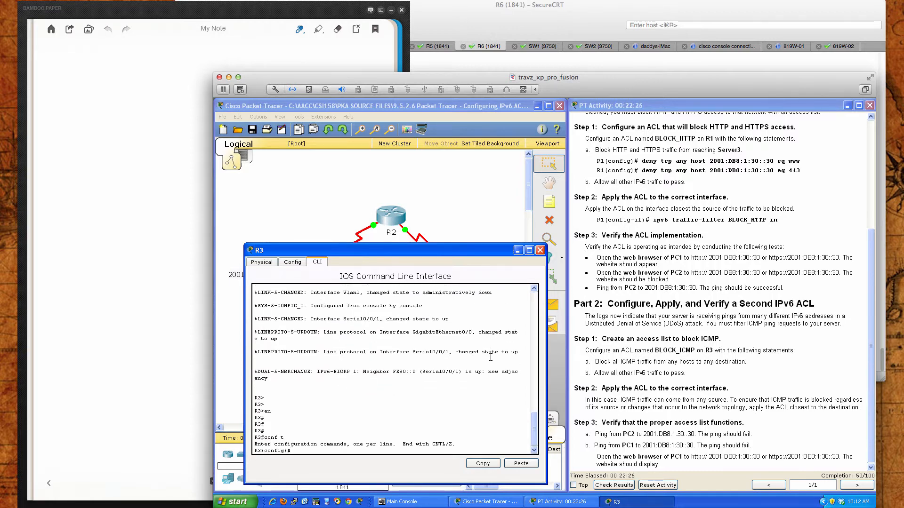
{"action": "key", "text": "Return"}
{"action": "key", "text": "Return"}
{"action": "key", "text": "Return"}
{"action": "key", "text": "Return"}
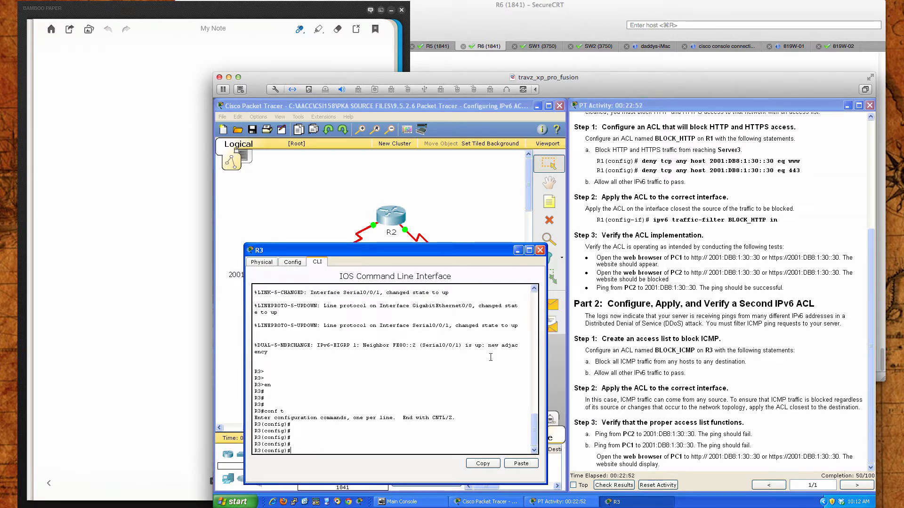
Create the IPv6 access list BLOCK_ICMP on R3 and start a deny statement, listing its protocol options
{"action": "type", "text": "ipv6 acd"}
{"action": "key", "text": "Tab"}
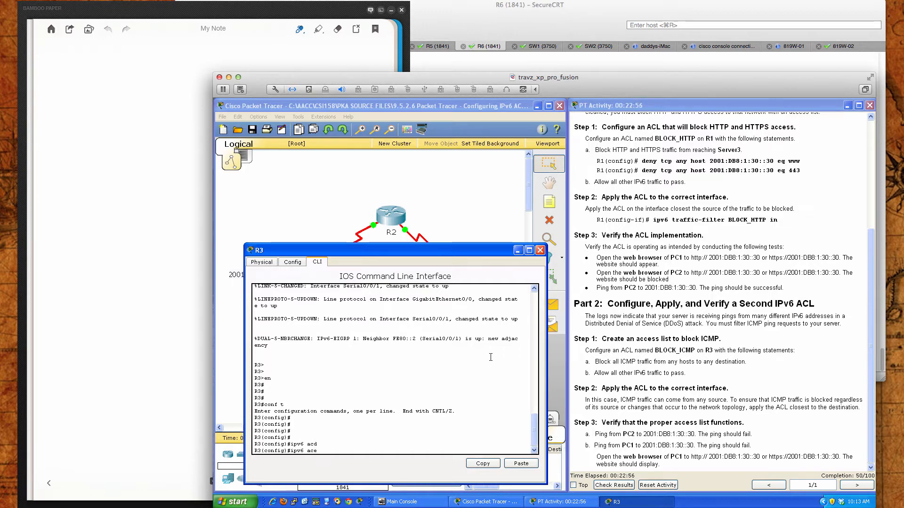
{"action": "key", "text": "Tab"}
{"action": "key", "text": "BackSpace"}
{"action": "type", "text": "c"}
{"action": "key", "text": "Tab"}
{"action": "type", "text": "?"}
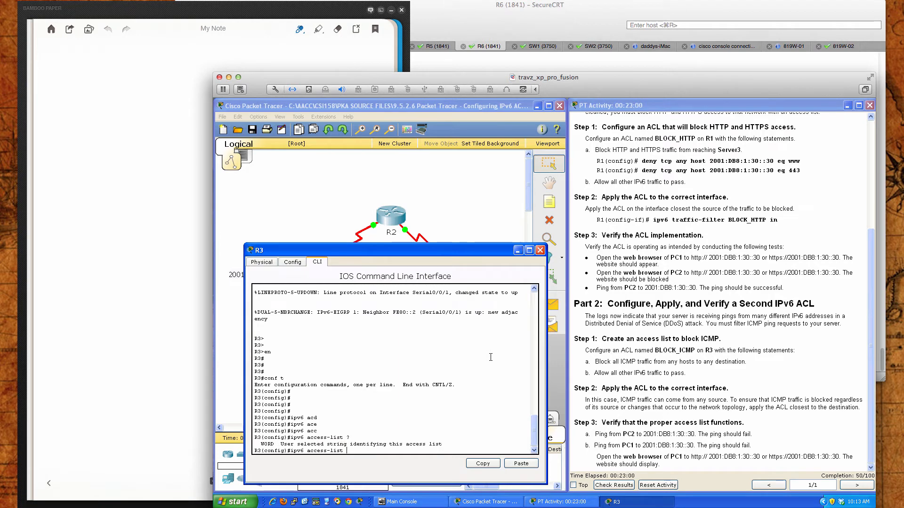
{"action": "type", "text": "BLOCK_ICMP"}
{"action": "key", "text": "Return"}
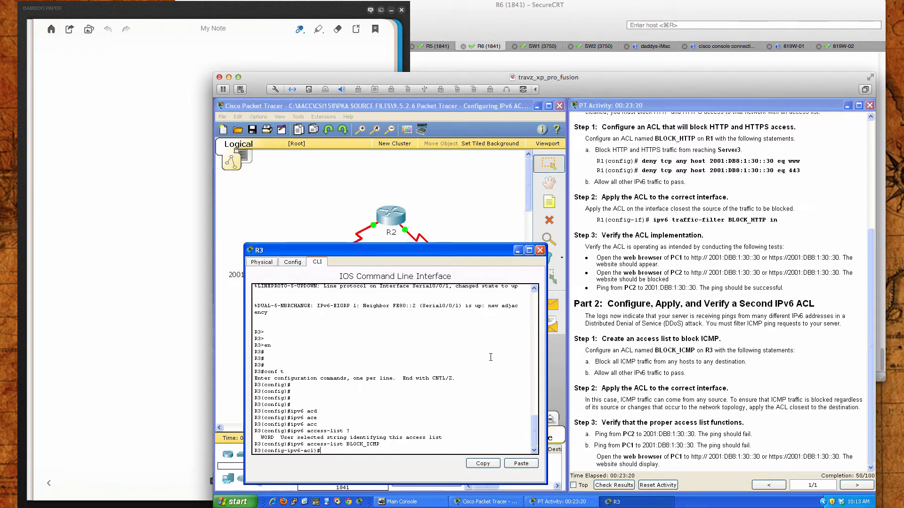
{"action": "type", "text": "deny ?"}
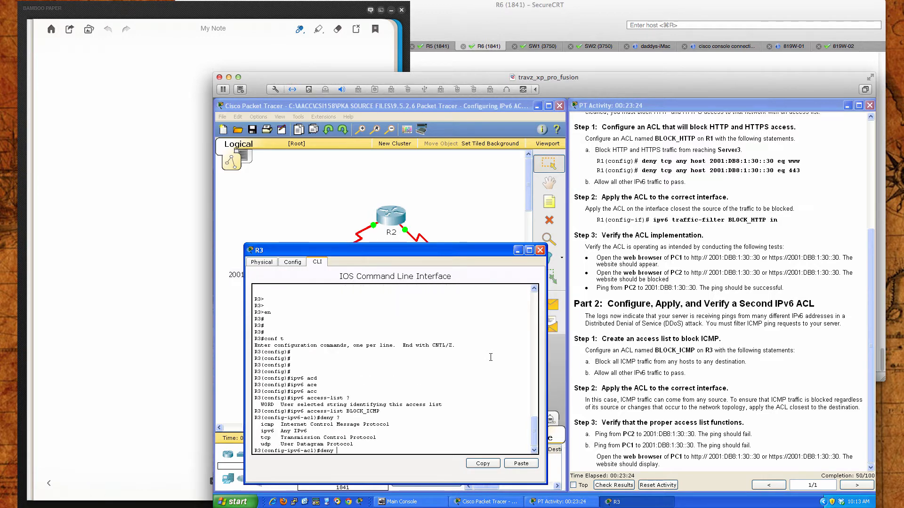
{"action": "type", "text": "ipv6 ?"}
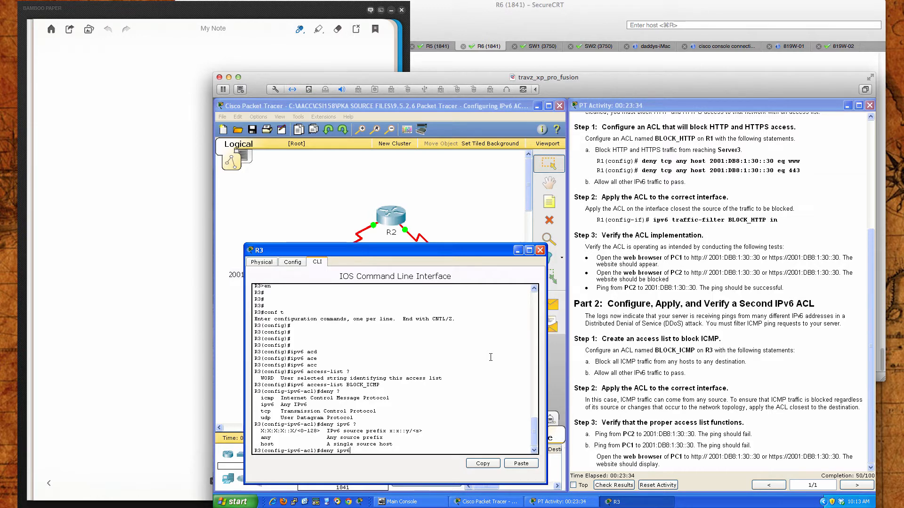
{"action": "key", "text": "BackSpace"}
{"action": "key", "text": "BackSpace"}
{"action": "key", "text": "BackSpace"}
{"action": "key", "text": "BackSpace"}
Complete the deny statement in BLOCK_ICMP as deny icmp any any, using the context help for its options
{"action": "type", "text": "?"}
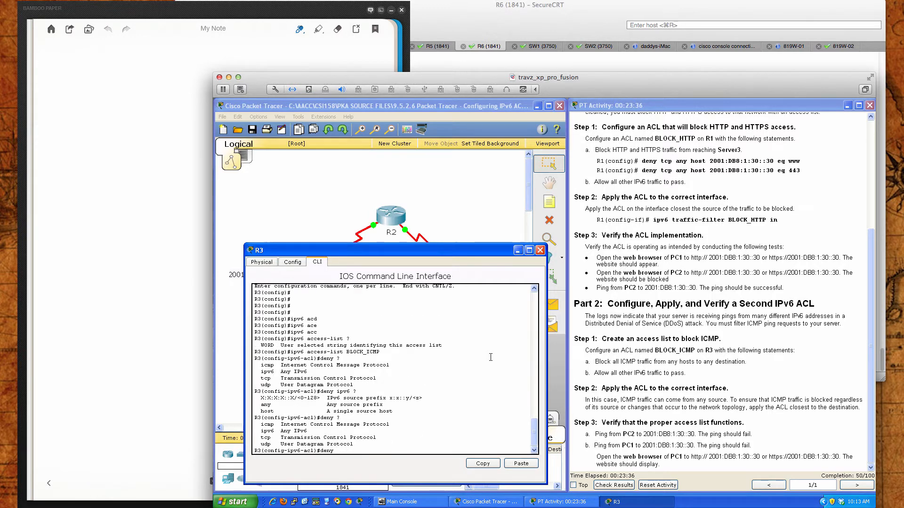
{"action": "type", "text": "icmp"}
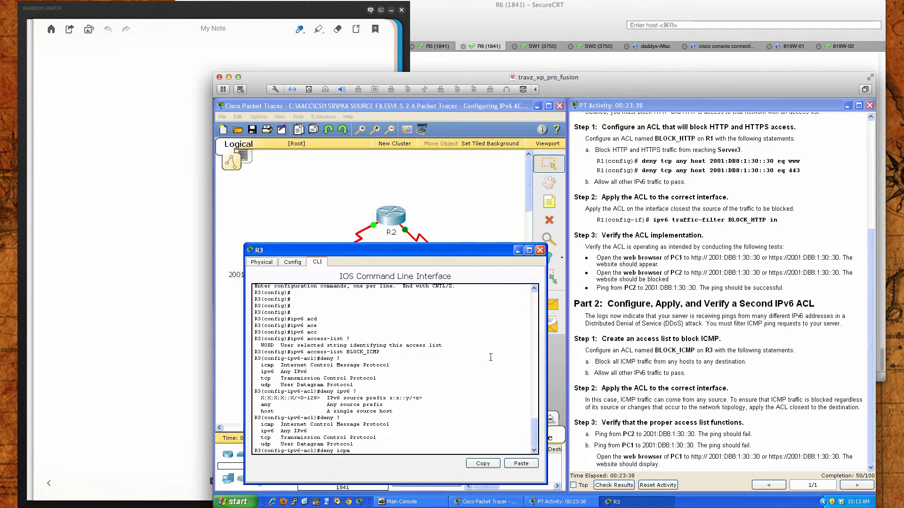
{"action": "type", "text": " ?"}
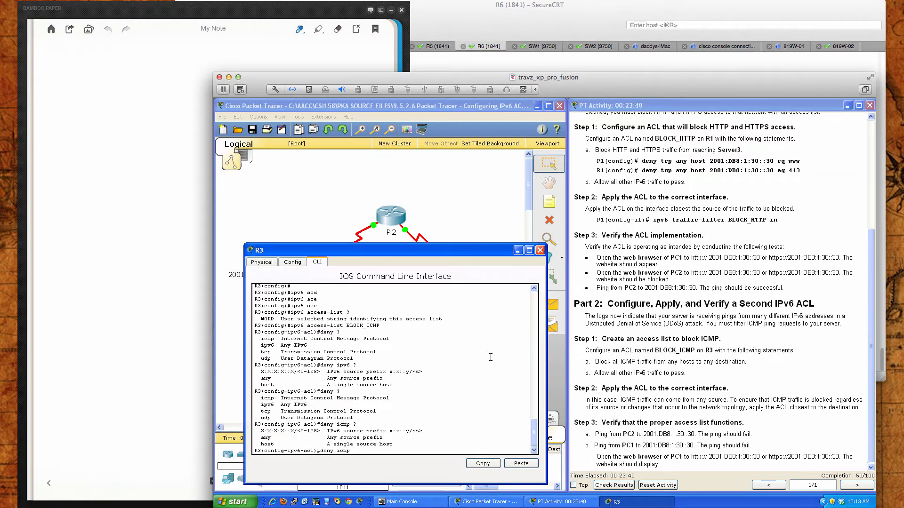
{"action": "type", "text": "any ?any"}
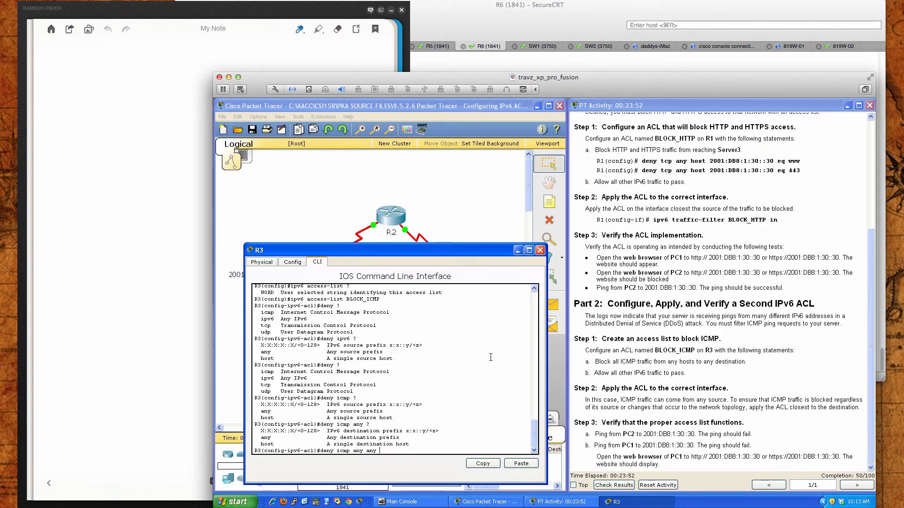
{"action": "type", "text": "?"}
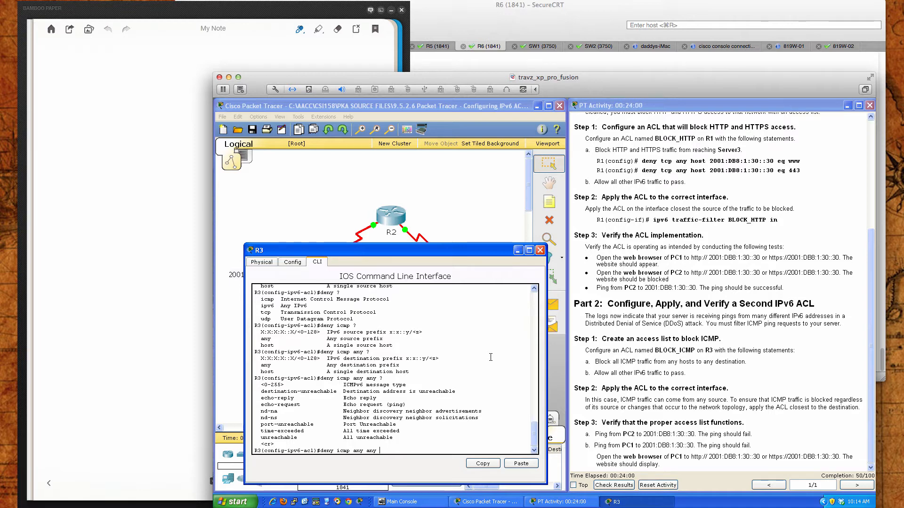
{"action": "key", "text": "Return"}
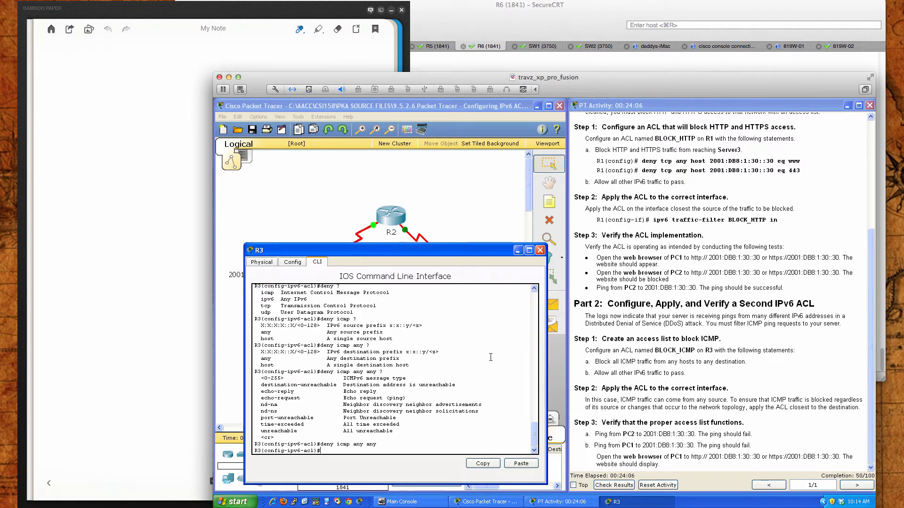
Allow all other IPv6 traffic in BLOCK_ICMP with permit ipv6 any any and return to privileged EXEC mode
{"action": "type", "text": "permit ipv6 any any "}
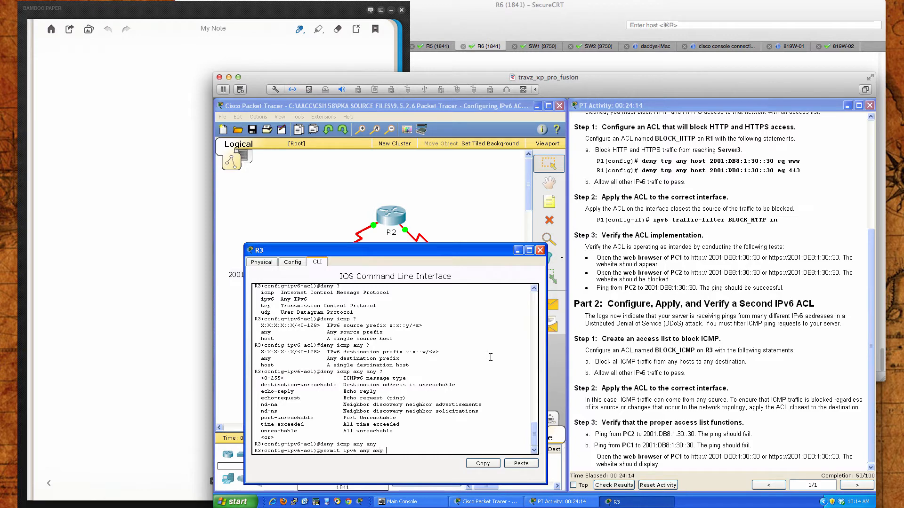
{"action": "type", "text": "?"}
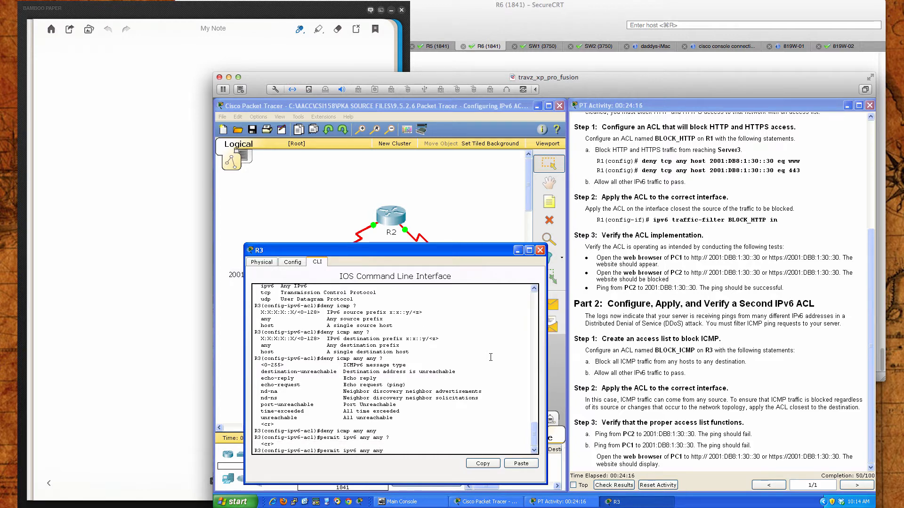
{"action": "key", "text": "Return"}
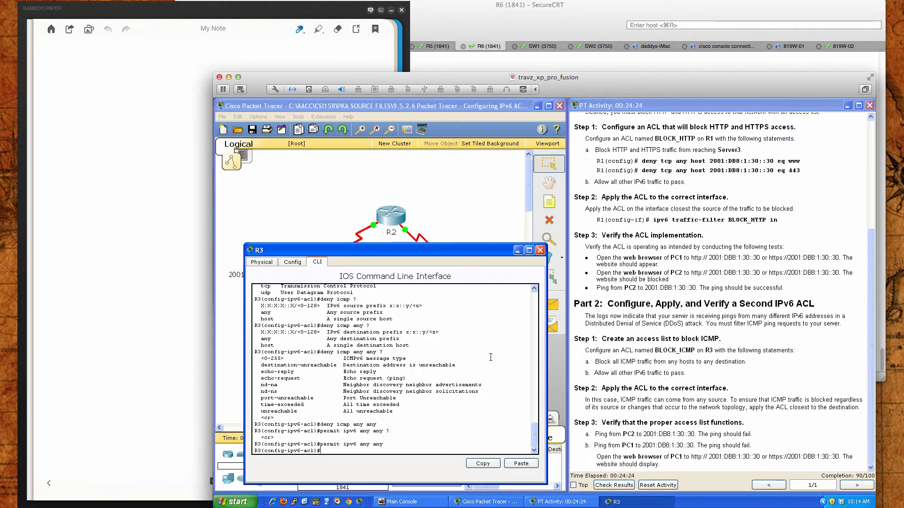
{"action": "type", "text": "end"}
{"action": "key", "text": "Return"}
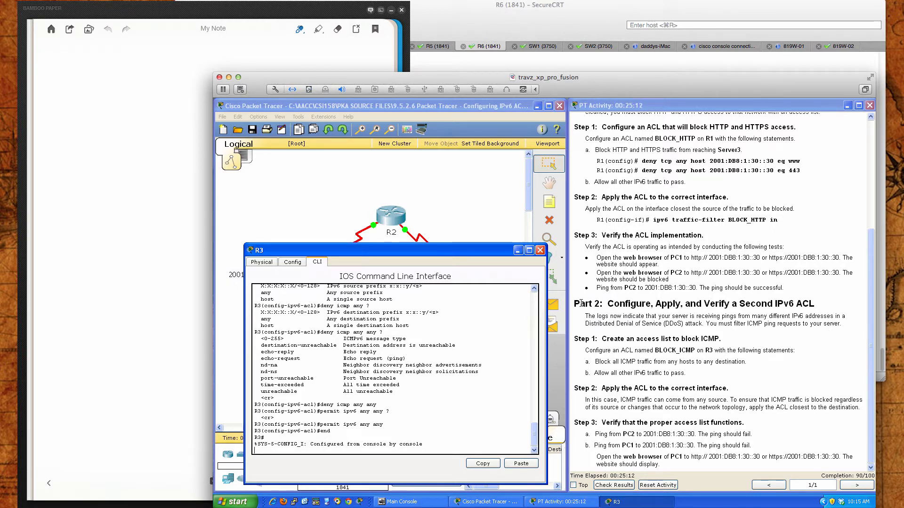
{"action": "key", "text": "Return"}
{"action": "key", "text": "Return"}
{"action": "key", "text": "Return"}
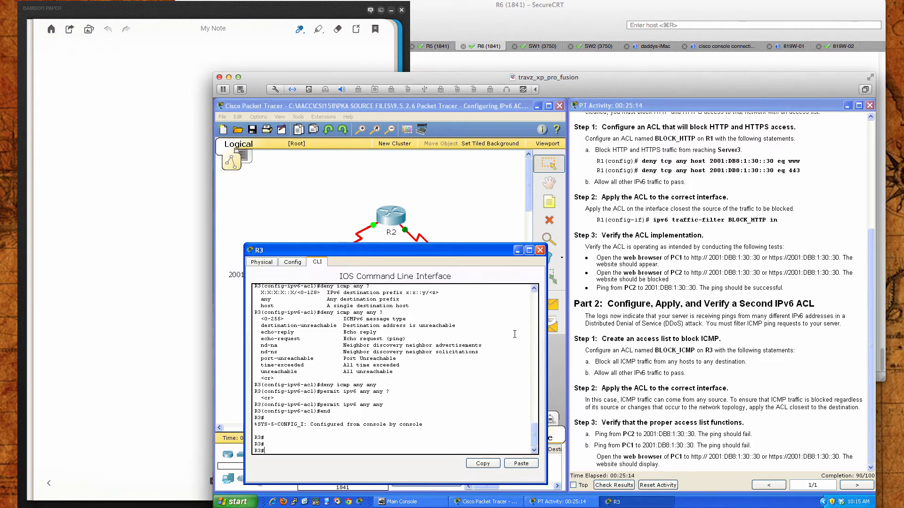
Move R3's window off the topology, check the port labels on the R3–S3 link, and return to R3's command line
{"action": "left_click_drag", "start_coordinate": [463, 250], "coordinate": [723, 244]}
{"action": "left_click", "coordinate": [469, 285]}
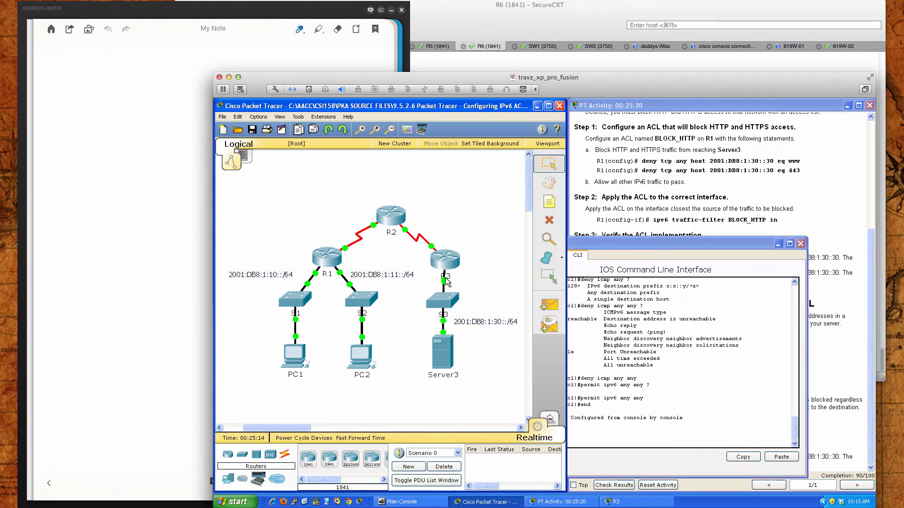
{"action": "left_click", "coordinate": [446, 283]}
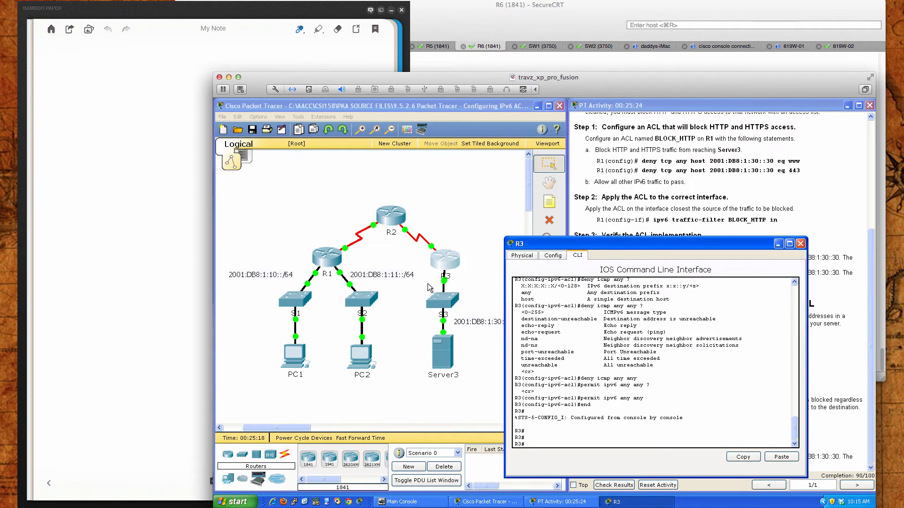
{"action": "left_click", "coordinate": [429, 287]}
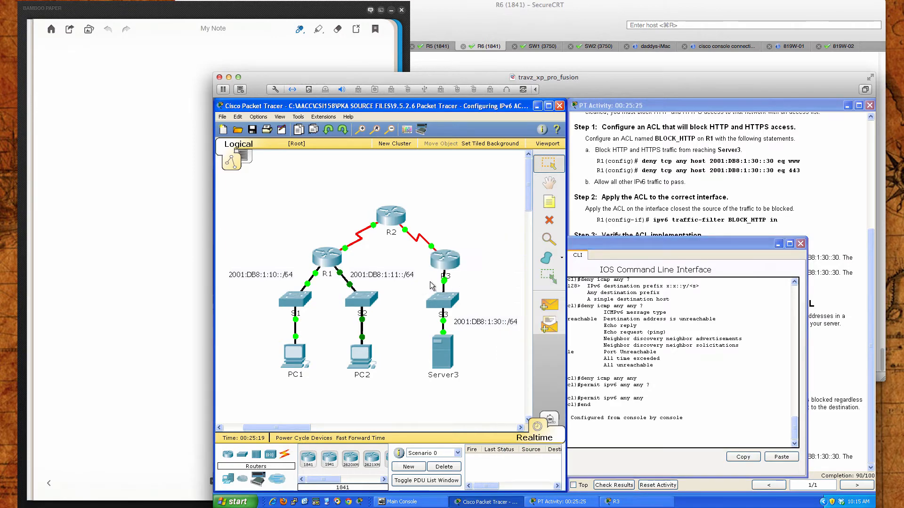
{"action": "left_click", "coordinate": [447, 264]}
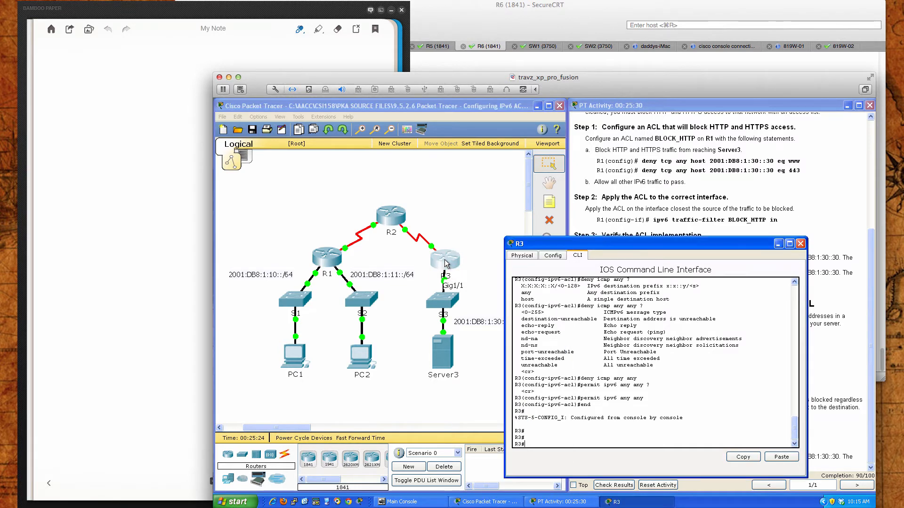
Display R3's running configuration and page to the GigabitEthernet interfaces to identify the one facing the 2001:DB8:1:30::/64 network
{"action": "type", "text": "sh run"}
{"action": "key", "text": "Return"}
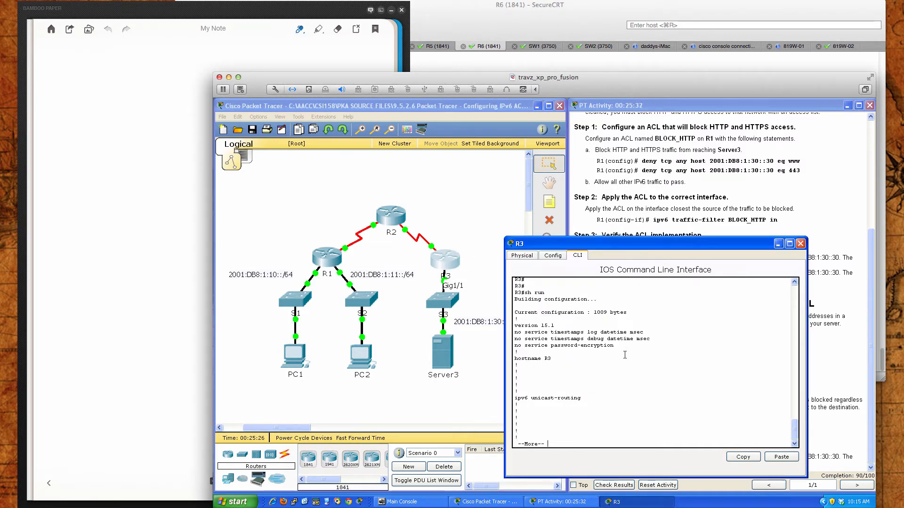
{"action": "key", "text": "space"}
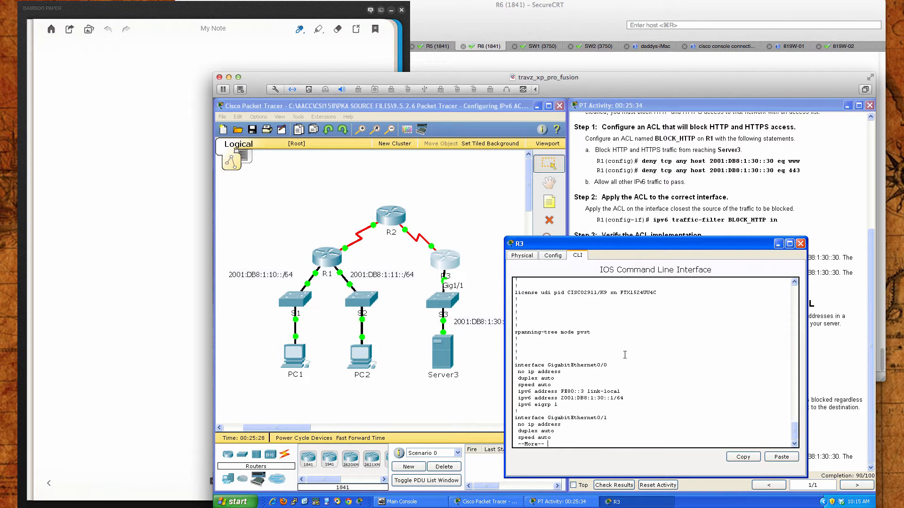
{"action": "key", "text": "Return"}
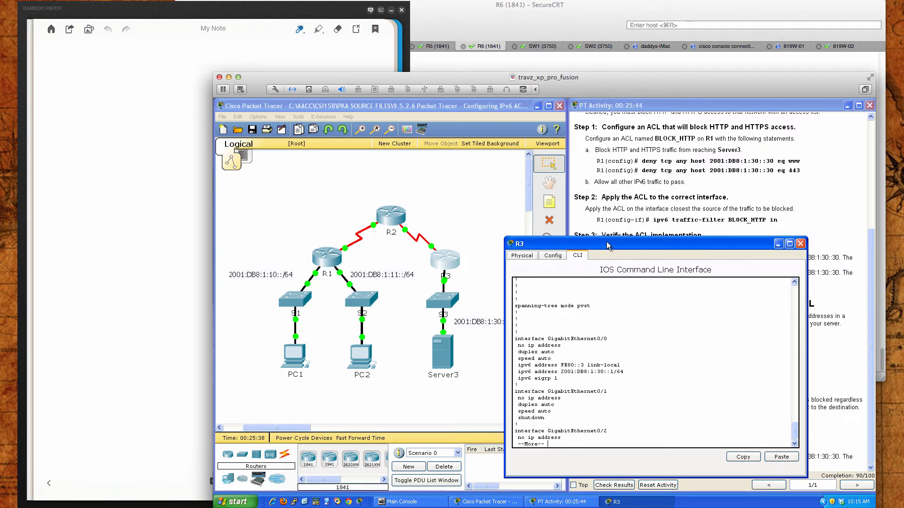
{"action": "left_click_drag", "start_coordinate": [607, 243], "coordinate": [623, 242]}
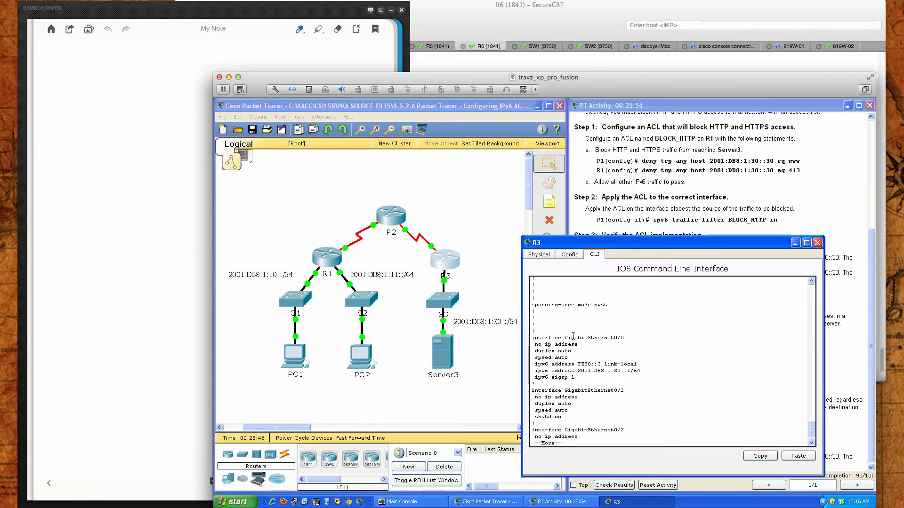
Page through the rest of R3's running configuration to examine its remaining interfaces and return to the privileged EXEC prompt
{"action": "key", "text": "Return"}
{"action": "key", "text": "Return"}
{"action": "key", "text": "Return"}
{"action": "key", "text": "Return"}
{"action": "key", "text": "Return"}
{"action": "key", "text": "Return"}
{"action": "key", "text": "Return"}
{"action": "key", "text": "Return"}
{"action": "key", "text": "Return"}
{"action": "key", "text": "Return"}
{"action": "key", "text": "Return"}
{"action": "key", "text": "Return"}
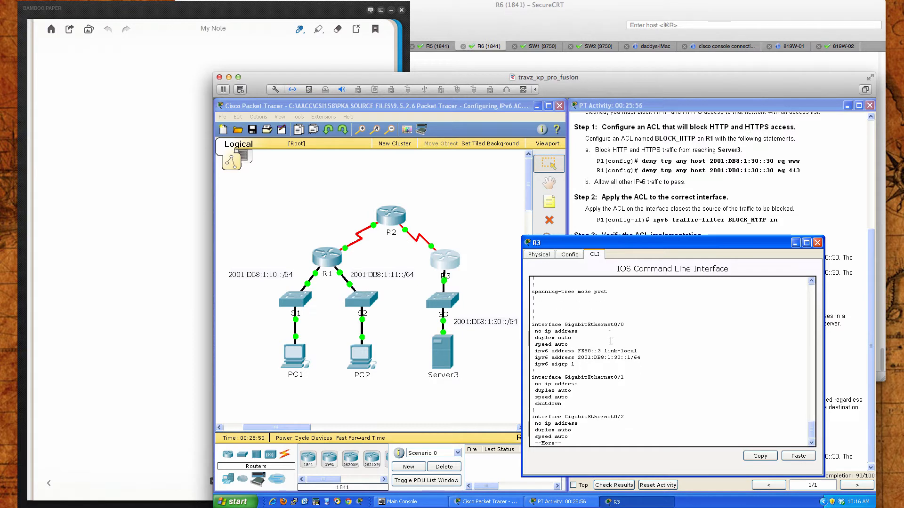
{"action": "key", "text": "Return"}
{"action": "key", "text": "Return"}
{"action": "key", "text": "Return"}
{"action": "key", "text": "Return"}
{"action": "key", "text": "Return"}
{"action": "key", "text": "Return"}
{"action": "key", "text": "Return"}
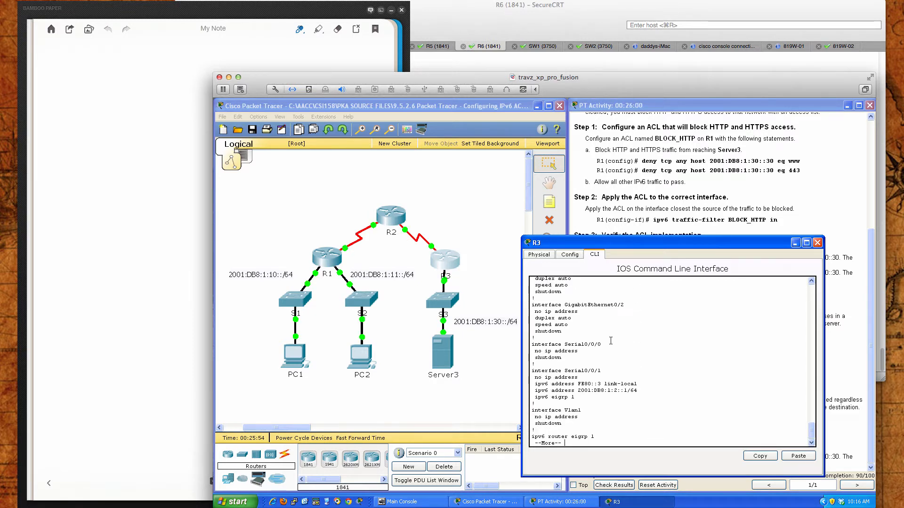
{"action": "key", "text": "Return"}
{"action": "key", "text": "Return"}
{"action": "key", "text": "Return"}
{"action": "key", "text": "Return"}
{"action": "key", "text": "Return"}
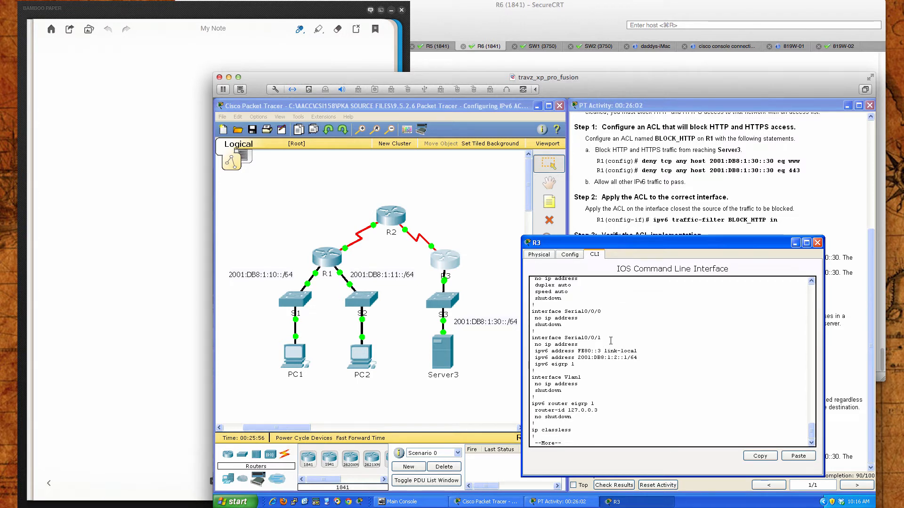
{"action": "key", "text": "Return"}
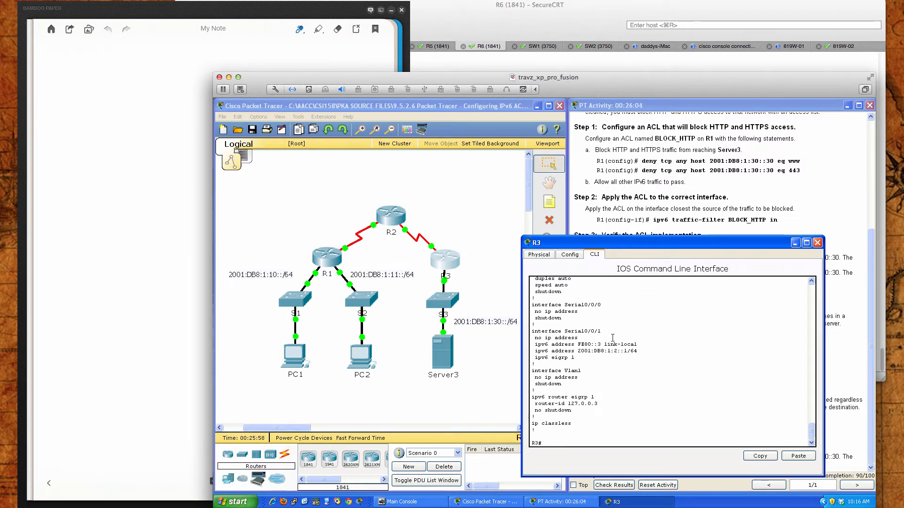
Uncover the activity instructions and enter R3's configuration mode for interface GigabitEthernet 0/0
{"action": "left_click_drag", "start_coordinate": [633, 242], "coordinate": [349, 248]}
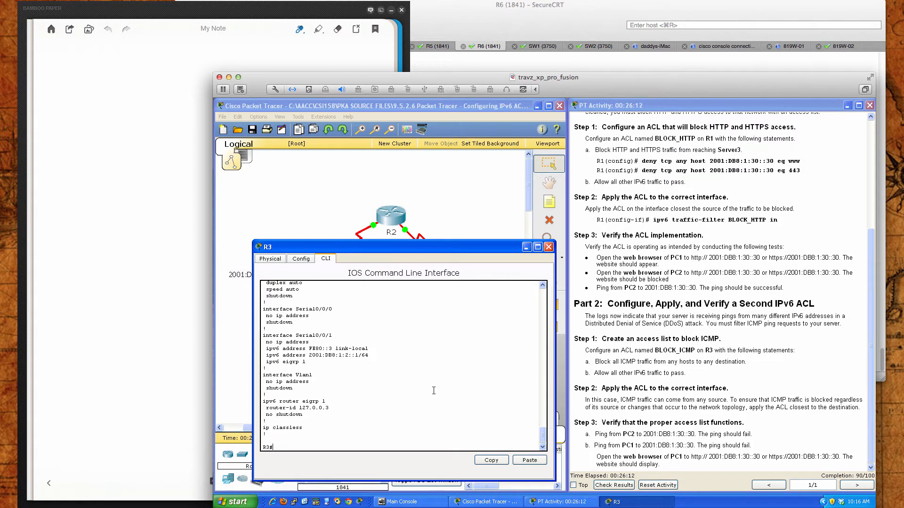
{"action": "type", "text": "conf t"}
{"action": "key", "text": "Return"}
{"action": "type", "text": "gi"}
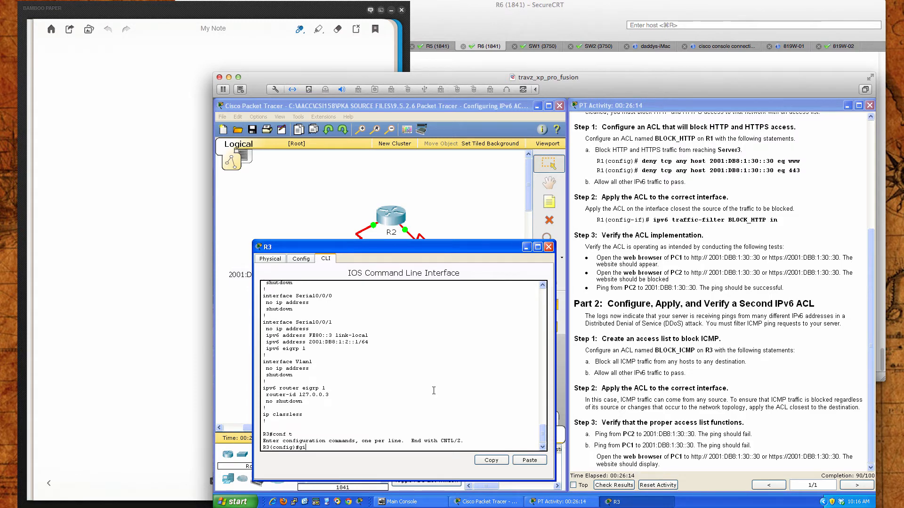
{"action": "key", "text": "Tab"}
{"action": "type", "text": "int"}
{"action": "key", "text": "Tab"}
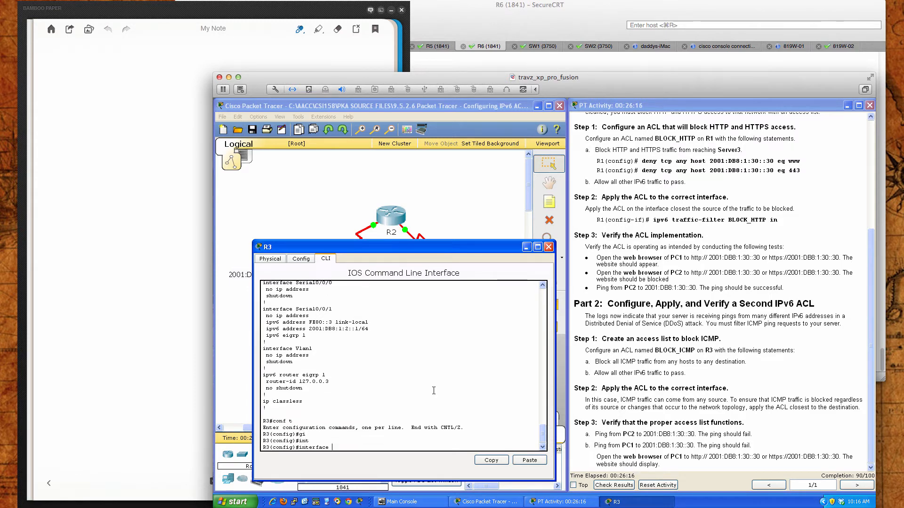
{"action": "type", "text": "gi"}
{"action": "key", "text": "Tab"}
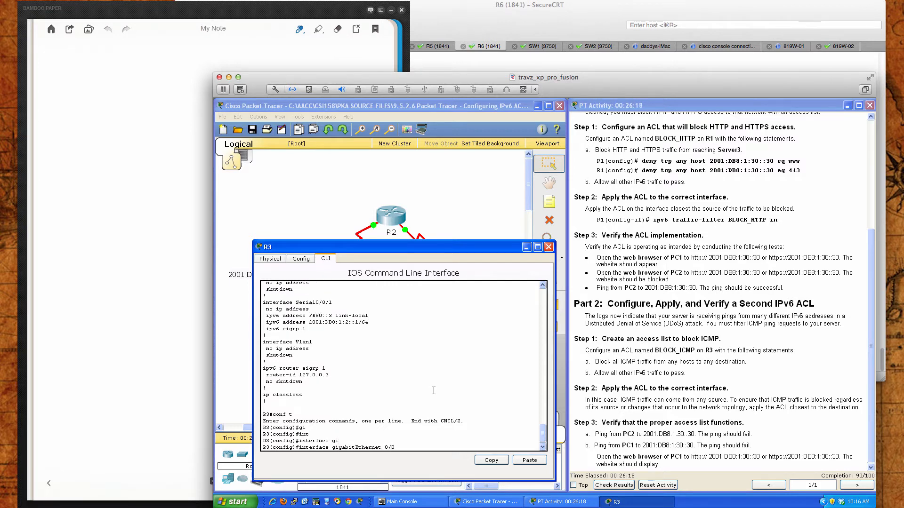
{"action": "key", "text": "Return"}
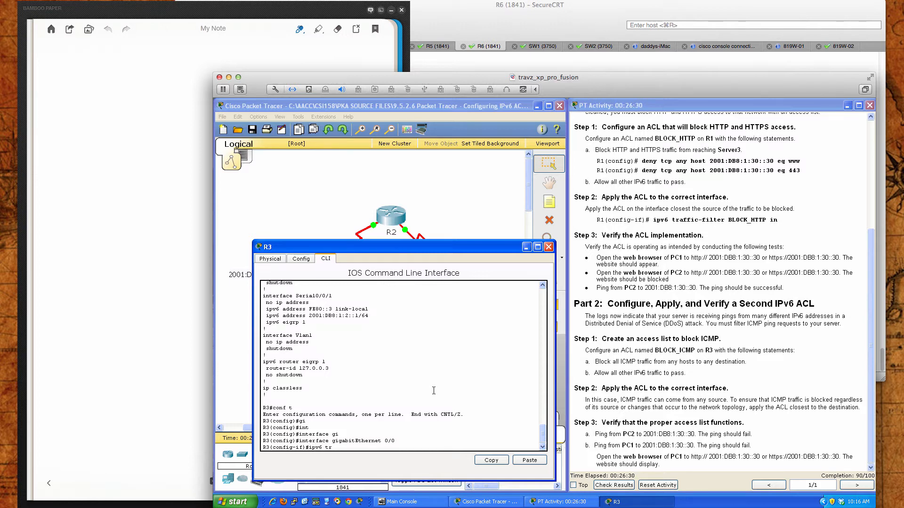
Apply BLOCK_ICMP outbound on GigabitEthernet 0/0 with ipv6 traffic-filter BLOCK_ICMP out, checking the direction towards Server3 in the topology
{"action": "key", "text": "Tab"}
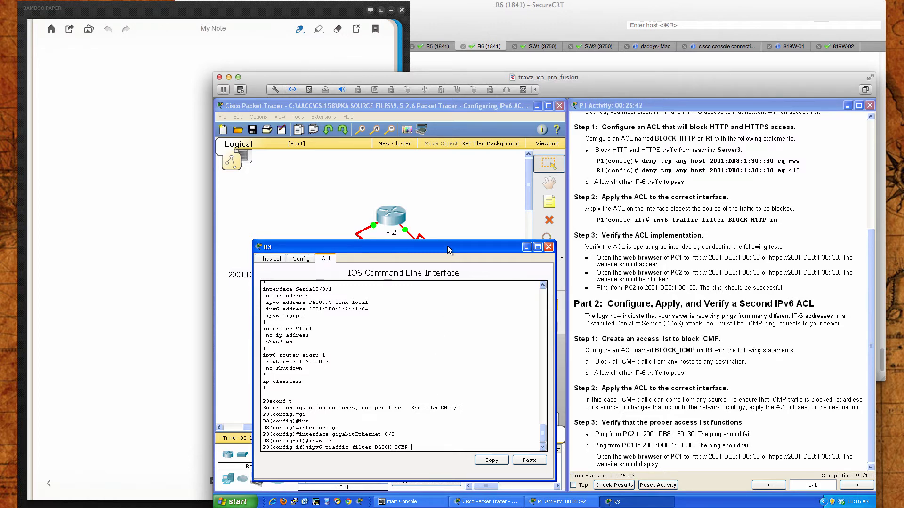
{"action": "left_click_drag", "start_coordinate": [447, 246], "coordinate": [720, 244]}
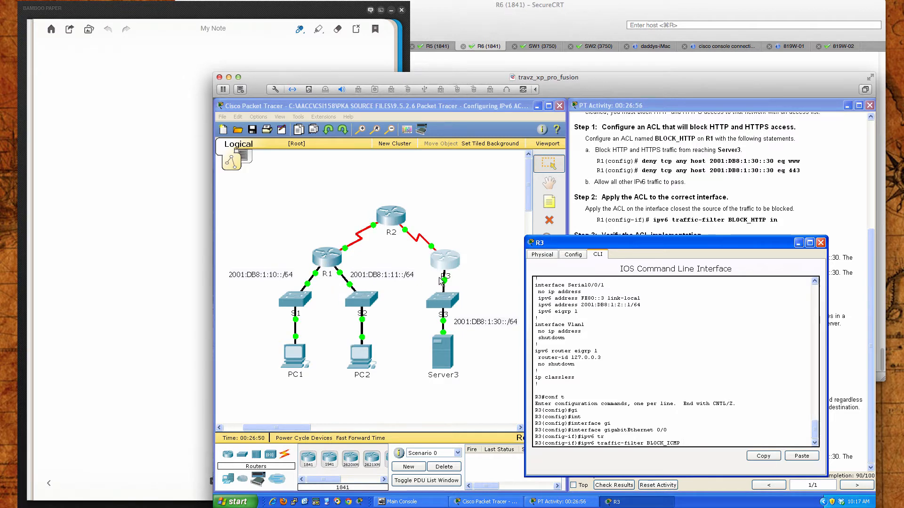
{"action": "left_click", "coordinate": [448, 338]}
{"action": "left_click", "coordinate": [398, 312]}
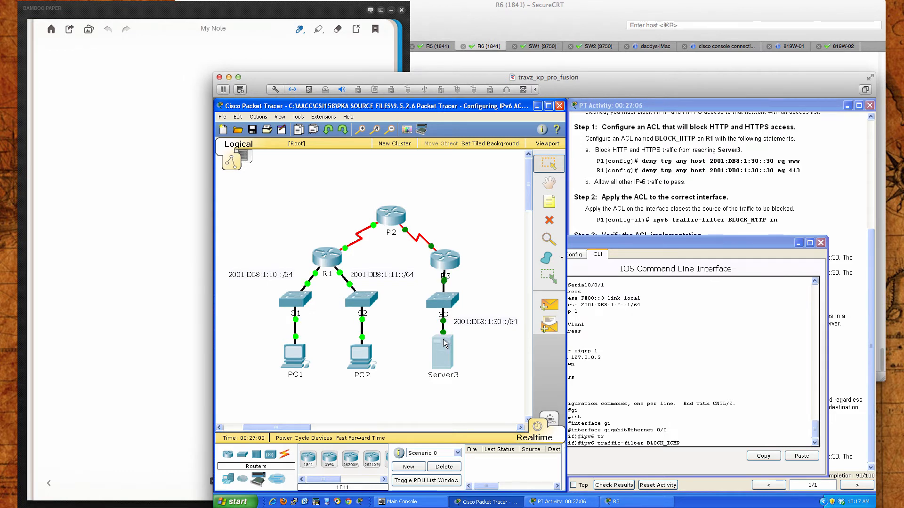
{"action": "mouse_move", "coordinate": [444, 343]}
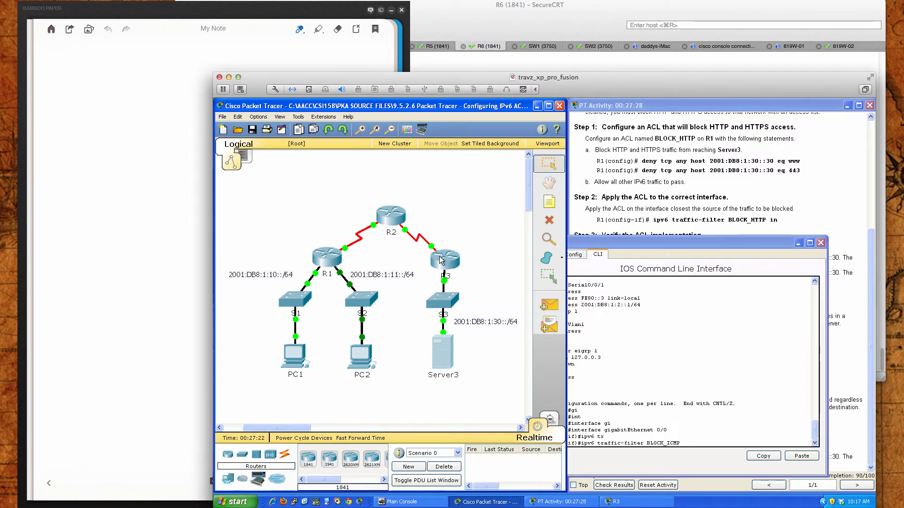
{"action": "mouse_move", "coordinate": [442, 261]}
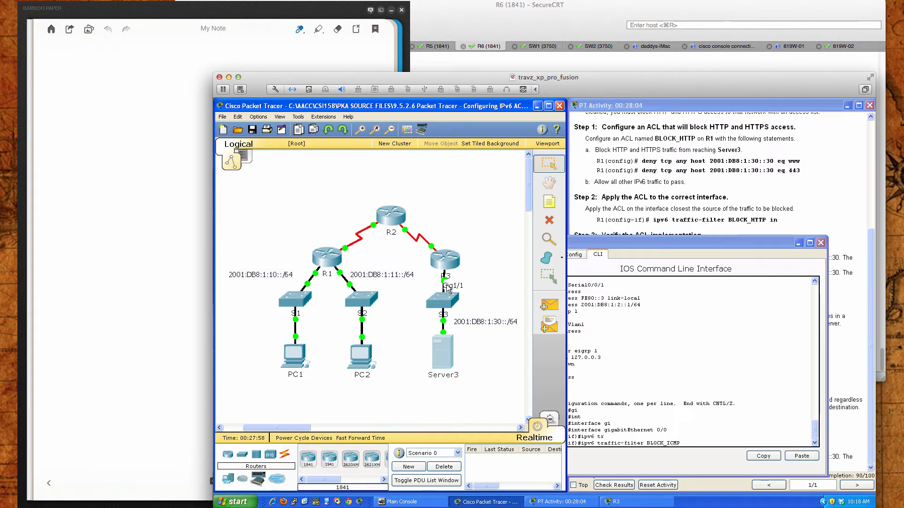
{"action": "left_click", "coordinate": [719, 449]}
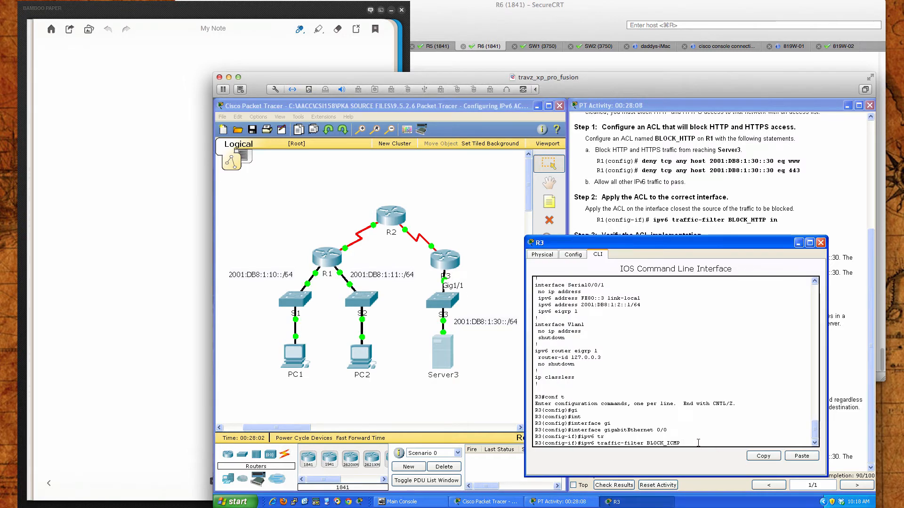
{"action": "type", "text": "out"}
{"action": "key", "text": "Return"}
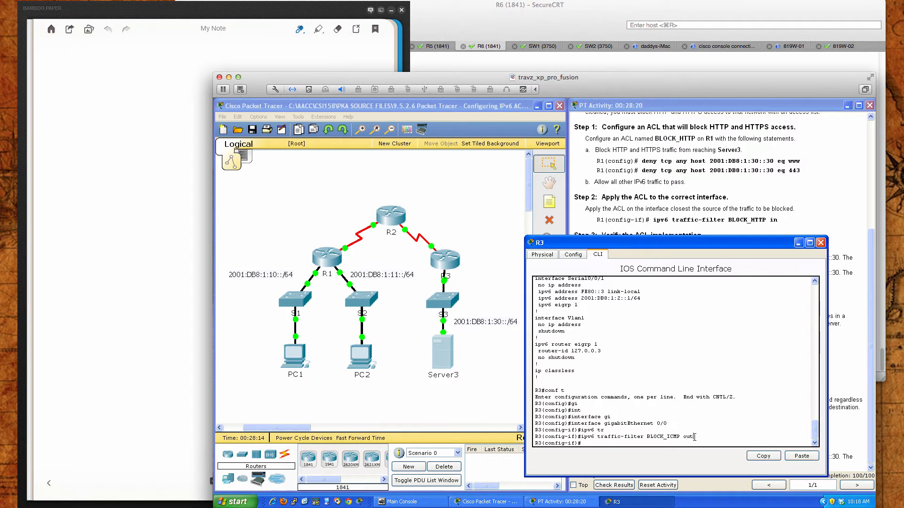
{"action": "left_click_drag", "start_coordinate": [695, 437], "coordinate": [581, 437]}
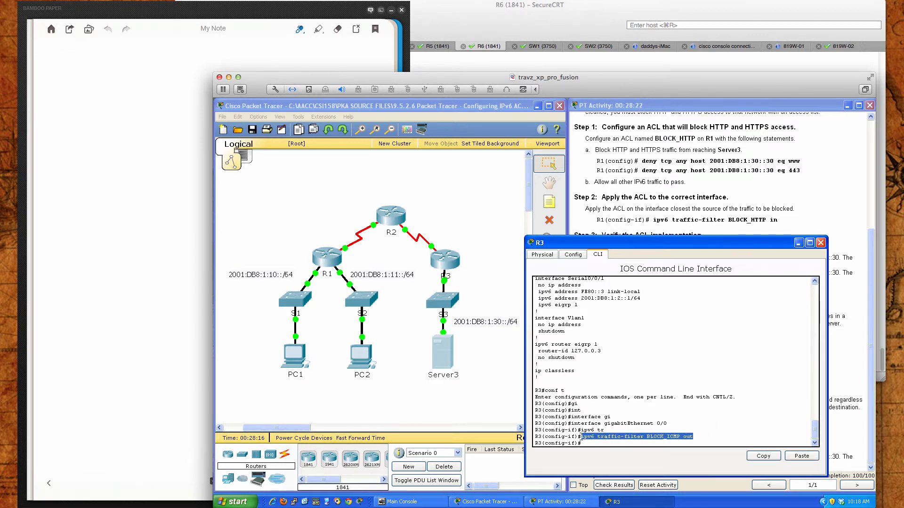
{"action": "left_click", "coordinate": [702, 436]}
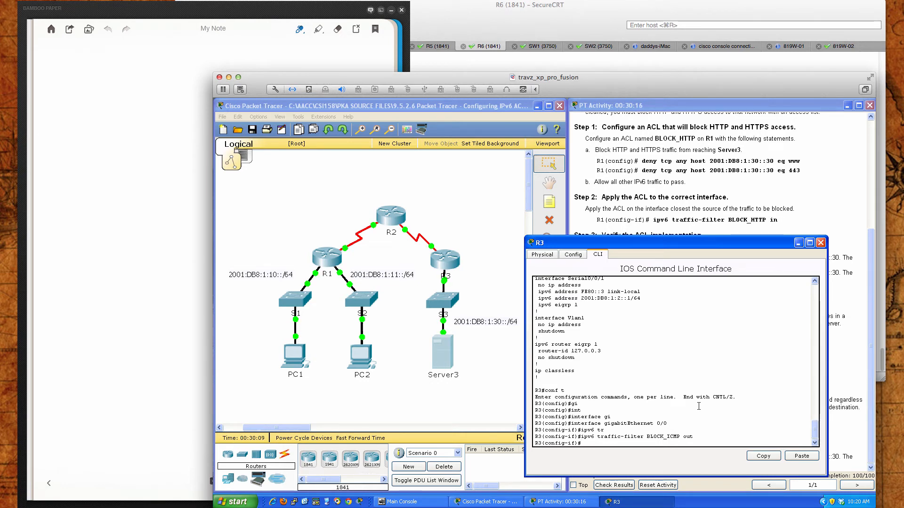
Leave configuration mode, save R3's configuration with wri mem, and close R3's window
{"action": "type", "text": "end"}
{"action": "key", "text": "Return"}
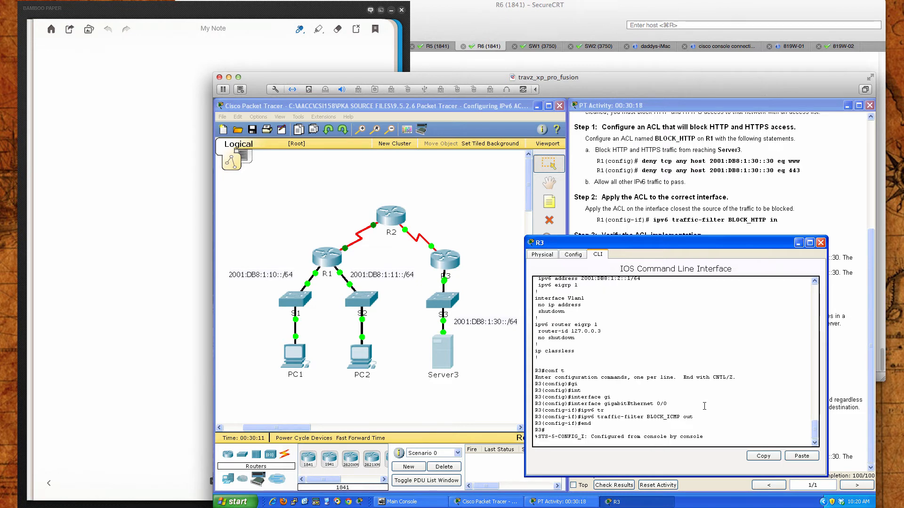
{"action": "key", "text": "Return"}
{"action": "key", "text": "Return"}
{"action": "key", "text": "Return"}
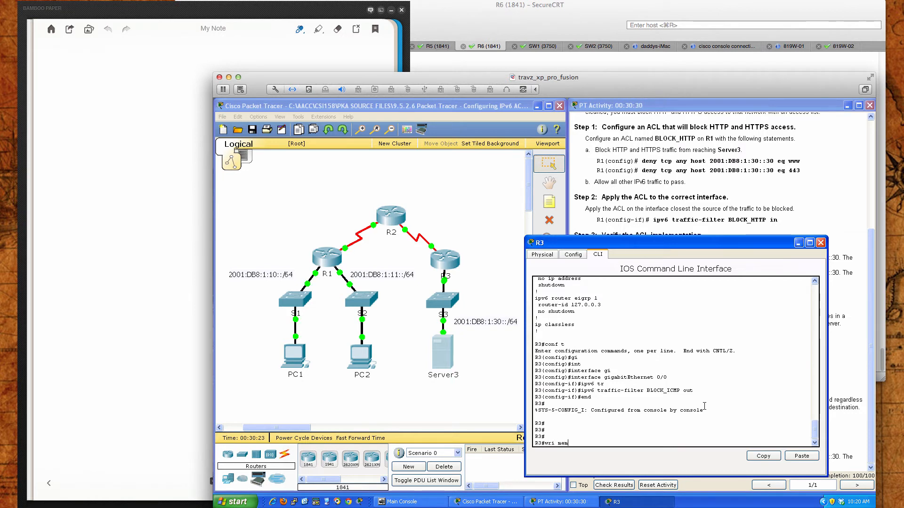
{"action": "type", "text": "mem"}
{"action": "key", "text": "Return"}
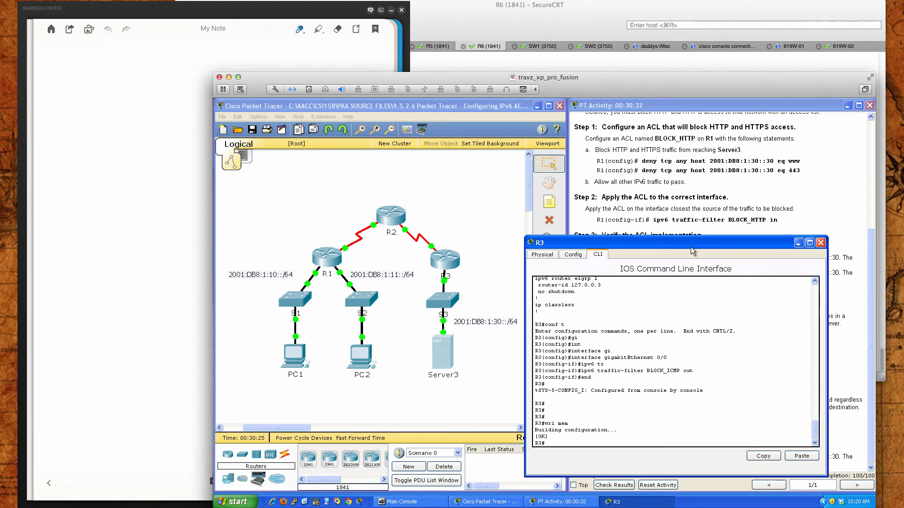
{"action": "left_click_drag", "start_coordinate": [691, 245], "coordinate": [428, 250]}
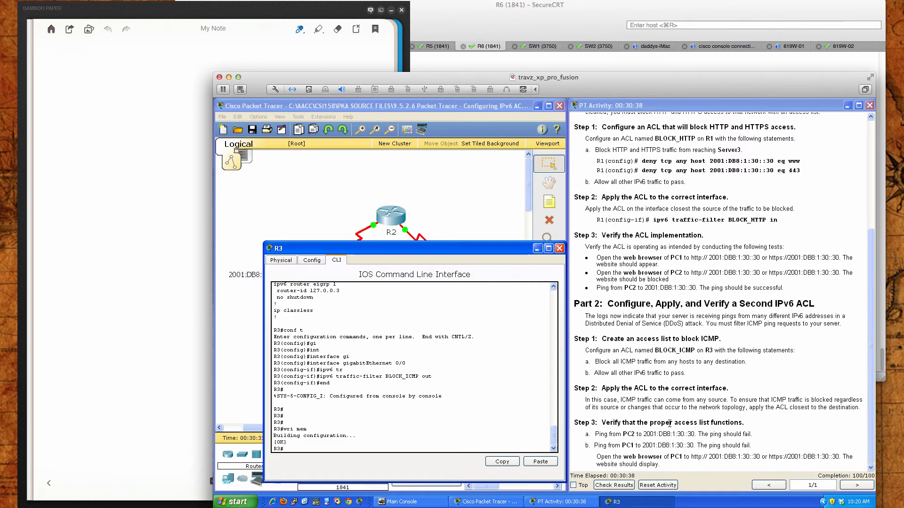
{"action": "left_click", "coordinate": [560, 248]}
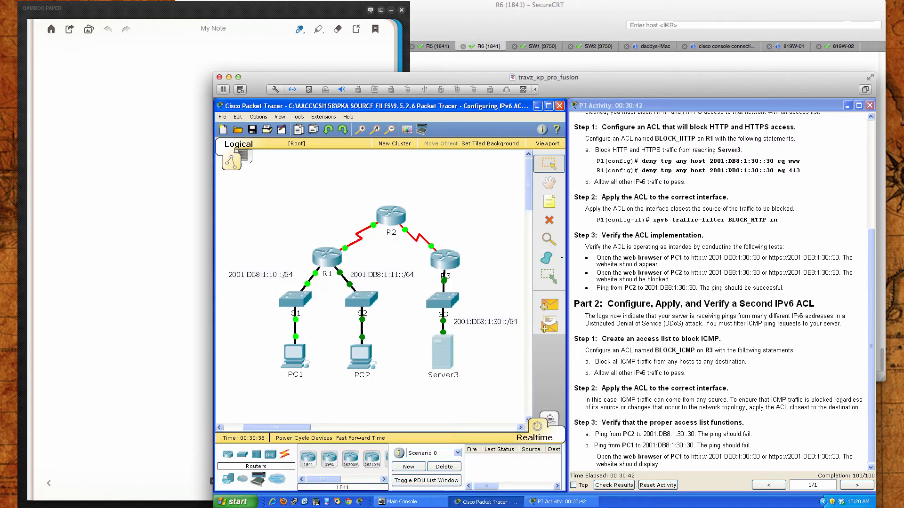
Ping Server3 at 2001:db8:1:30::30 from PC2's Command Prompt, then close PC2's window
{"action": "left_click", "coordinate": [370, 363]}
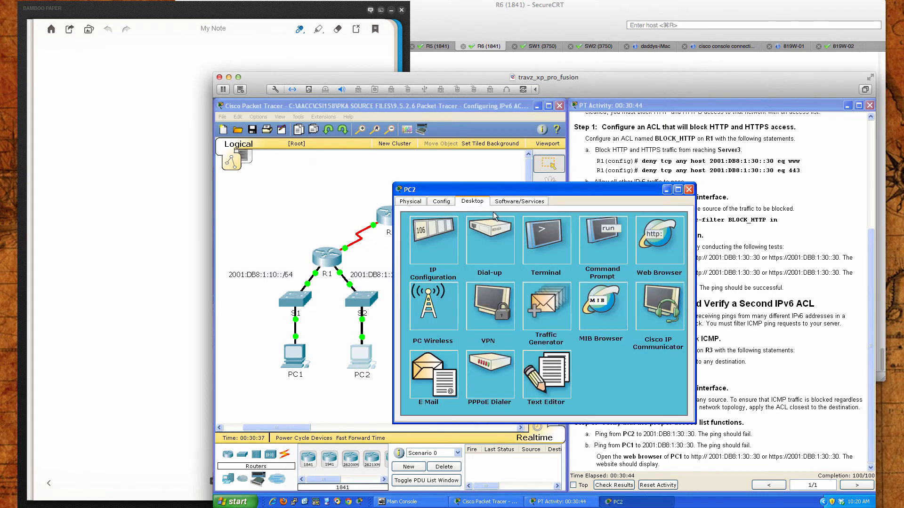
{"action": "left_click_drag", "start_coordinate": [494, 193], "coordinate": [343, 242]}
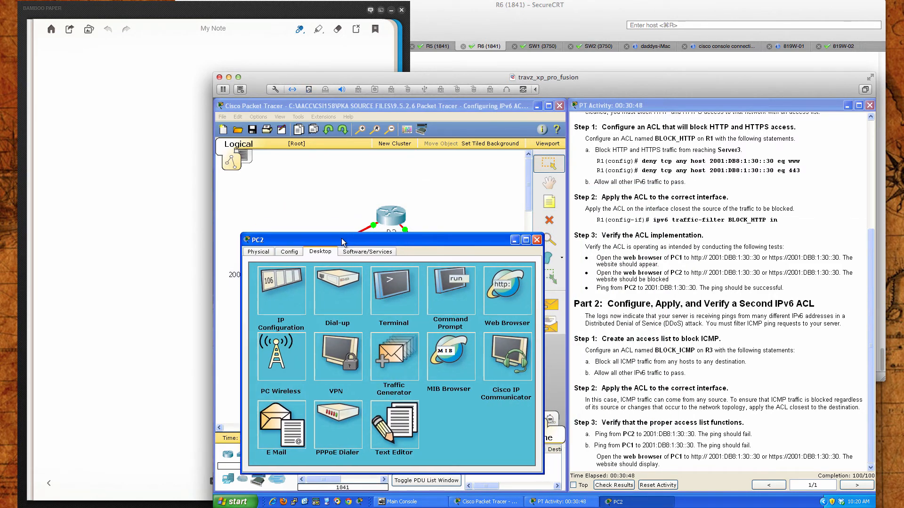
{"action": "left_click", "coordinate": [434, 296]}
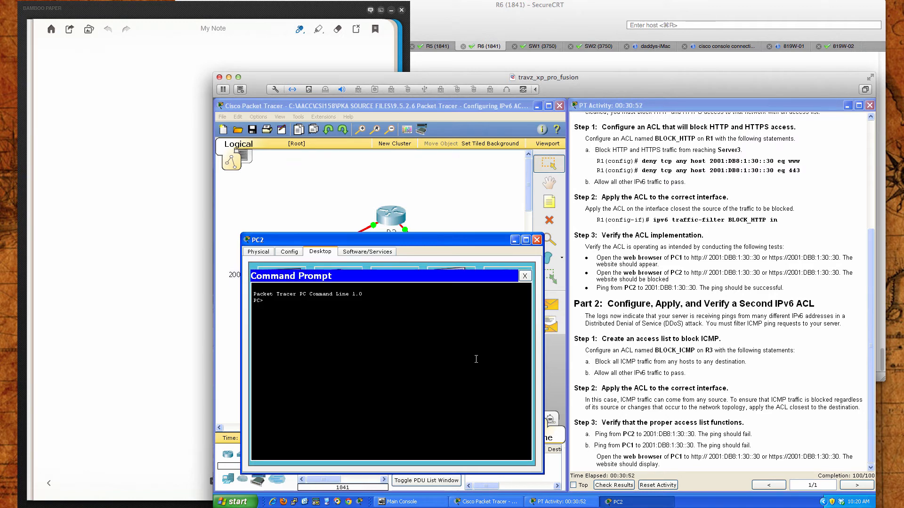
{"action": "type", "text": "ping 2001:db8:1:30::30"}
{"action": "key", "text": "Return"}
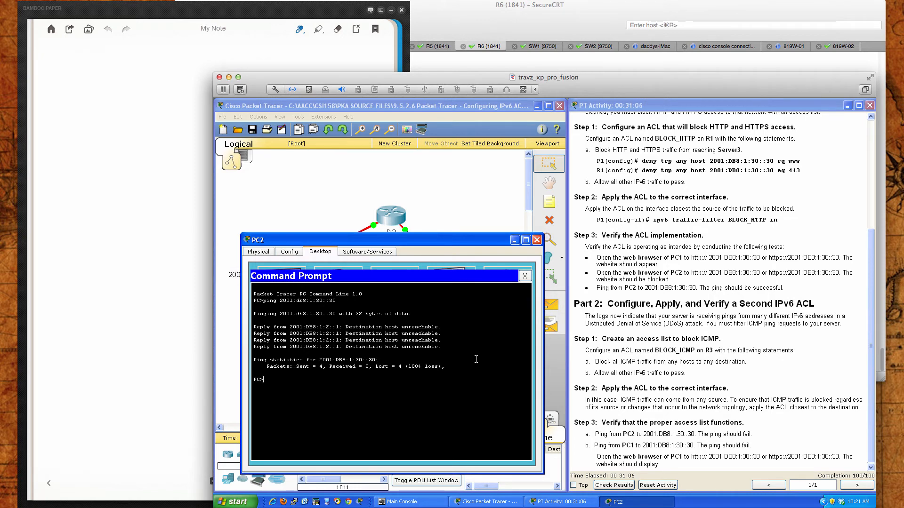
{"action": "left_click", "coordinate": [525, 277]}
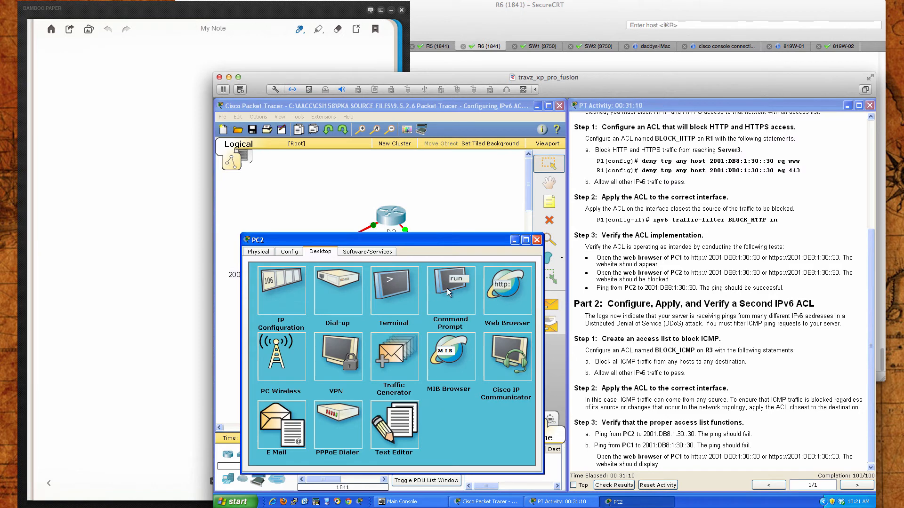
{"action": "left_click", "coordinate": [537, 240]}
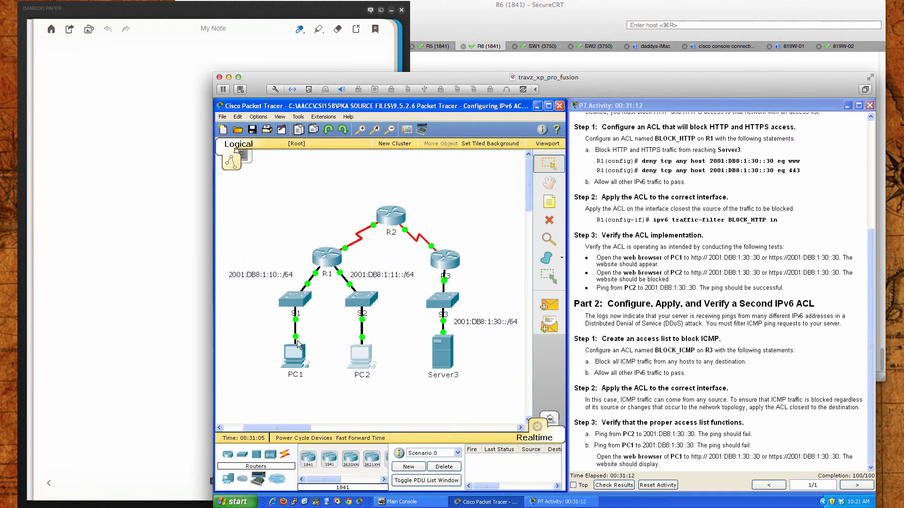
Ping Server3 at 2001:db8:1:30::30 from PC1's Command Prompt, keeping the activity instructions uncovered
{"action": "left_click", "coordinate": [296, 352]}
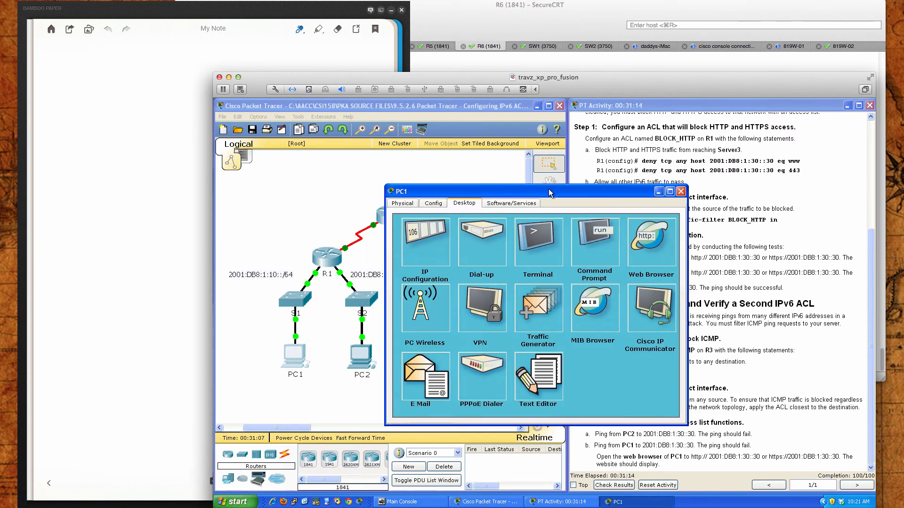
{"action": "left_click_drag", "start_coordinate": [557, 192], "coordinate": [411, 307]}
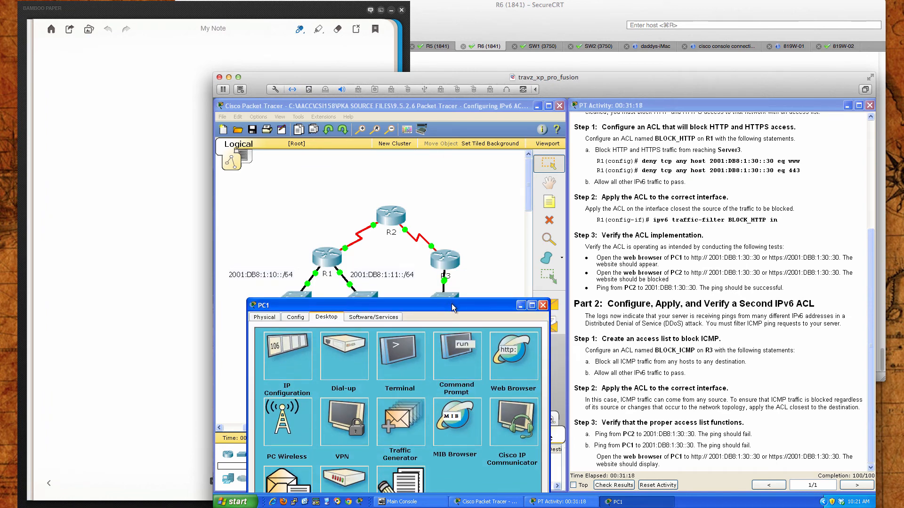
{"action": "left_click_drag", "start_coordinate": [451, 304], "coordinate": [445, 246]}
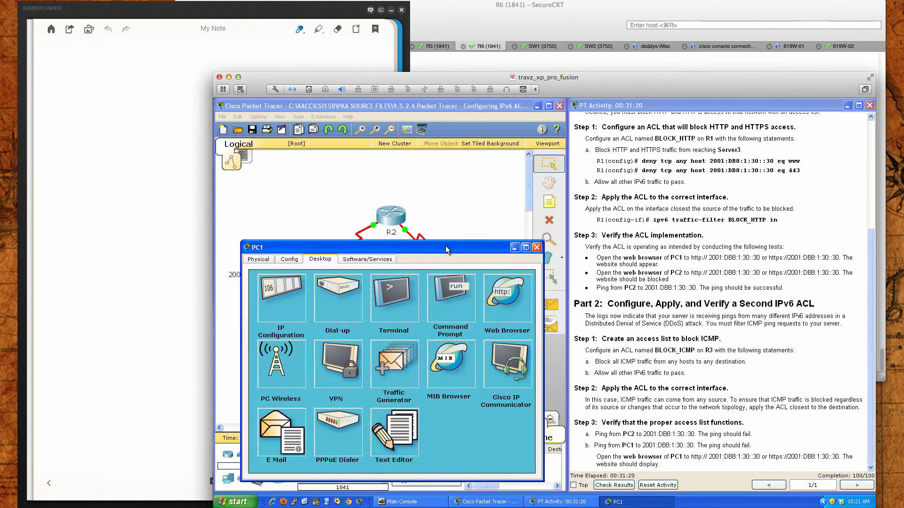
{"action": "left_click", "coordinate": [445, 296]}
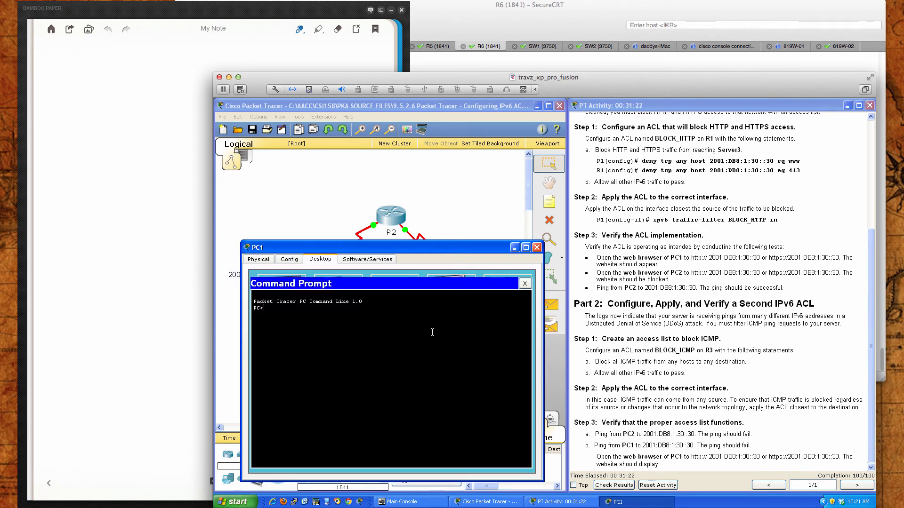
{"action": "type", "text": "ping 2001:db8:1:30::30"}
{"action": "key", "text": "Return"}
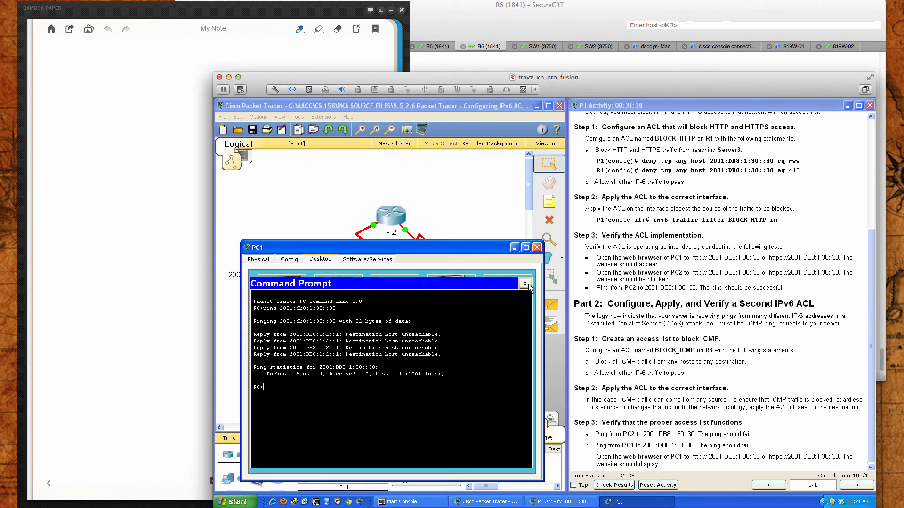
{"action": "left_click", "coordinate": [525, 283]}
{"action": "left_click", "coordinate": [515, 298]}
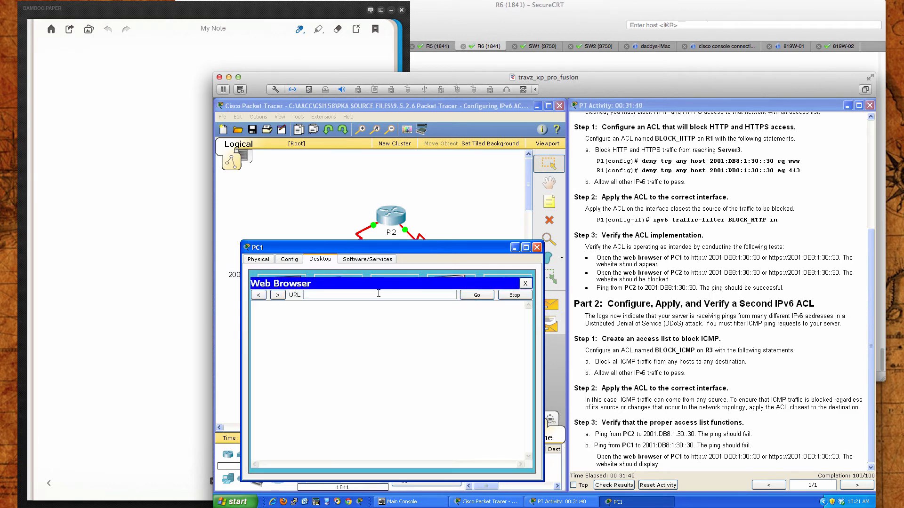
{"action": "type", "text": "https"}
{"action": "right_click", "coordinate": [364, 295]}
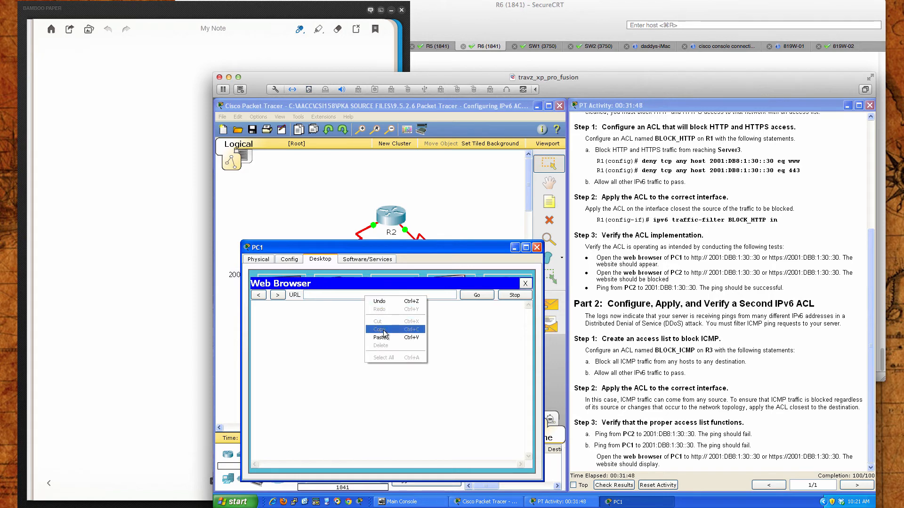
{"action": "left_click", "coordinate": [380, 337]}
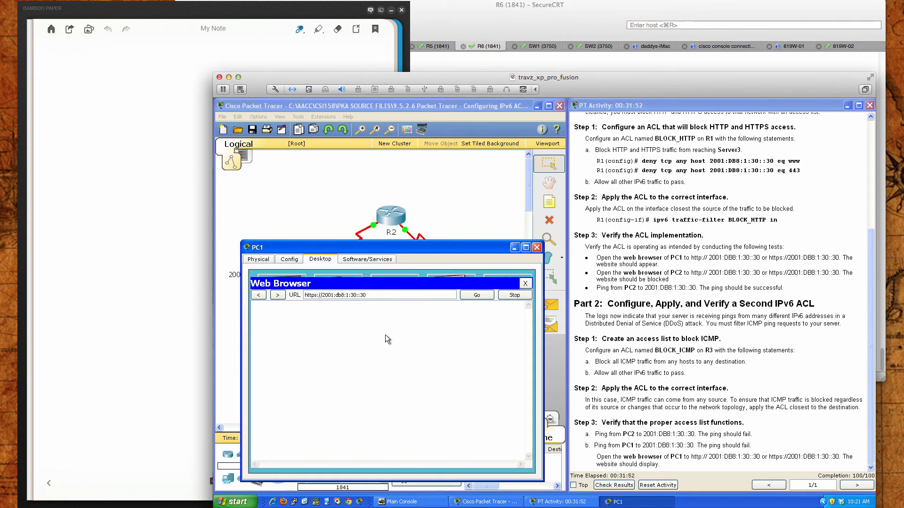
{"action": "key", "text": "Return"}
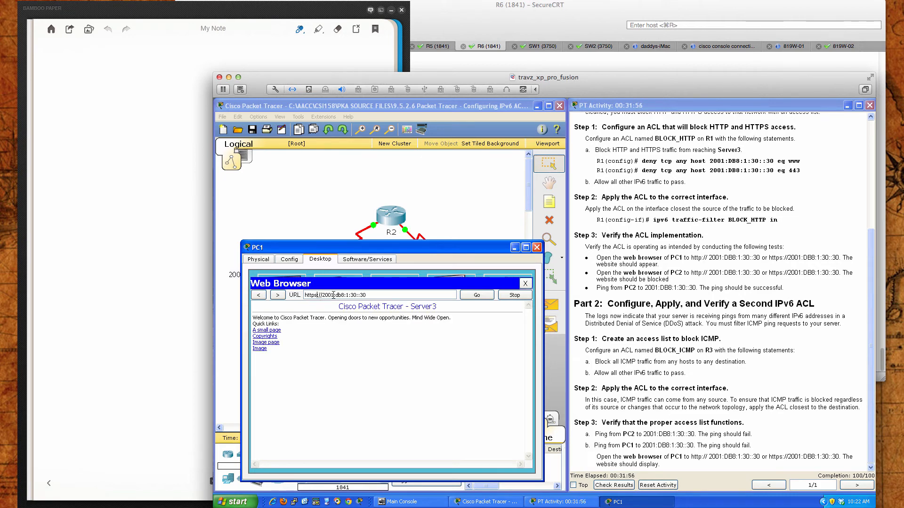
{"action": "key", "text": "BackSpace"}
{"action": "left_click", "coordinate": [476, 295]}
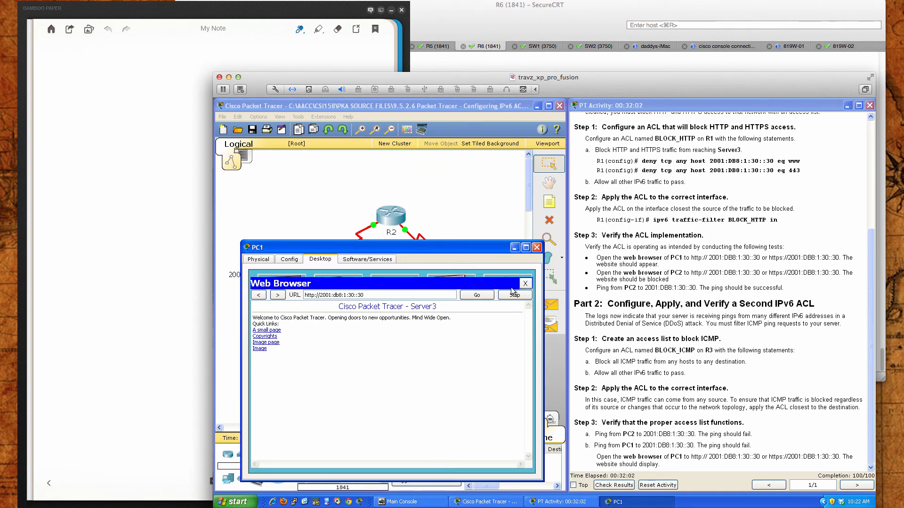
{"action": "left_click", "coordinate": [525, 284]}
{"action": "left_click", "coordinate": [536, 248]}
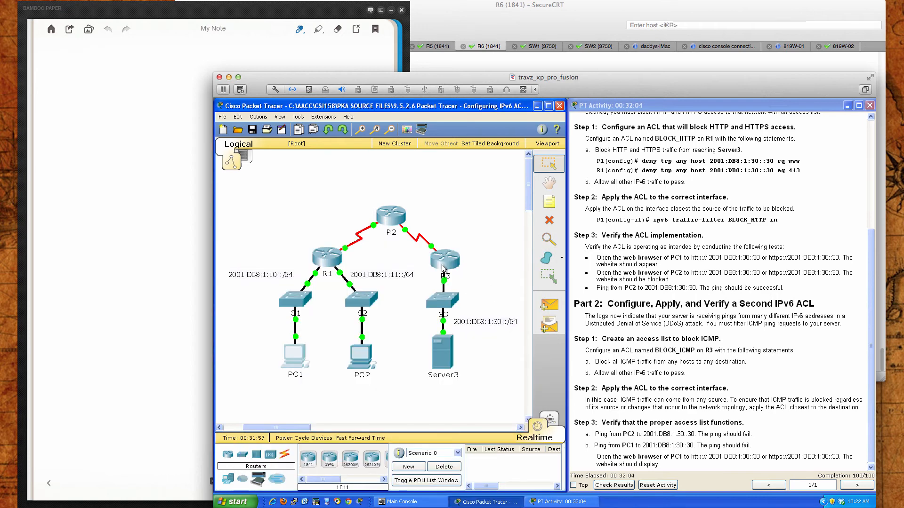
Open switch S3's command line beside the topology and enter privileged EXEC mode with en
{"action": "left_click", "coordinate": [443, 299]}
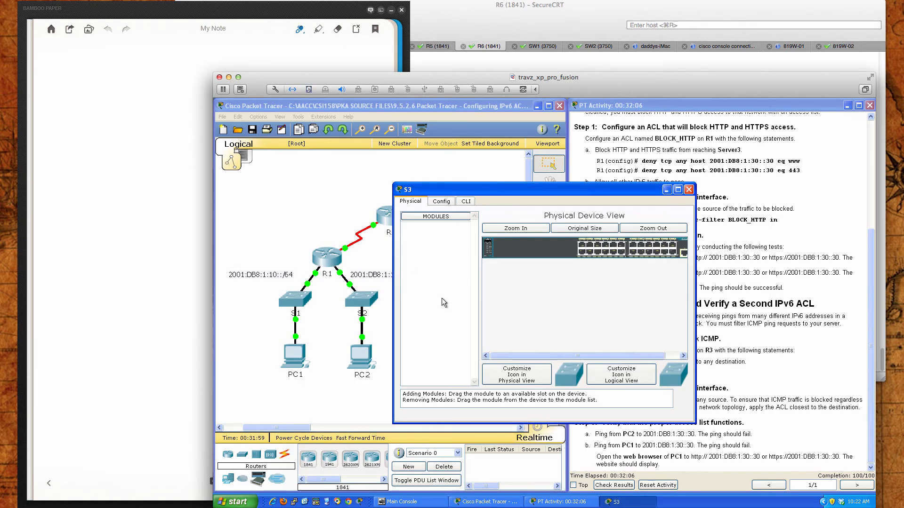
{"action": "left_click_drag", "start_coordinate": [493, 191], "coordinate": [634, 170]}
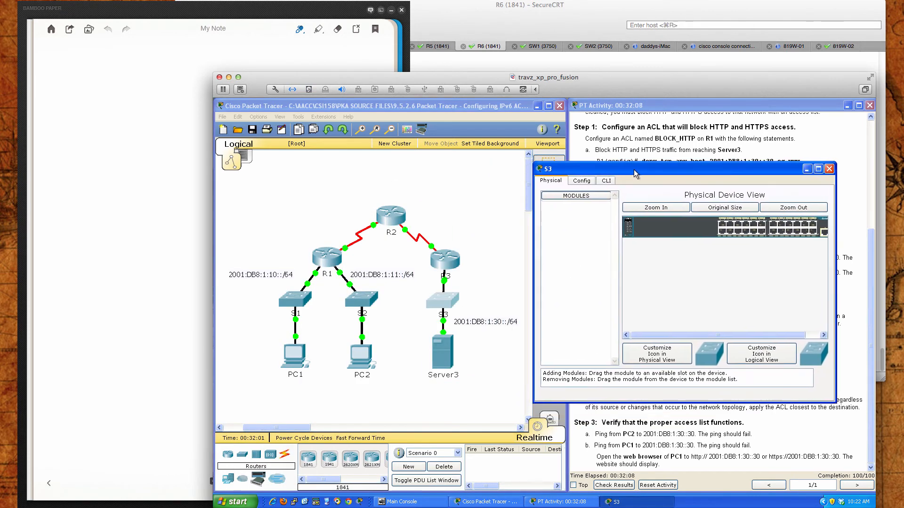
{"action": "left_click", "coordinate": [607, 181]}
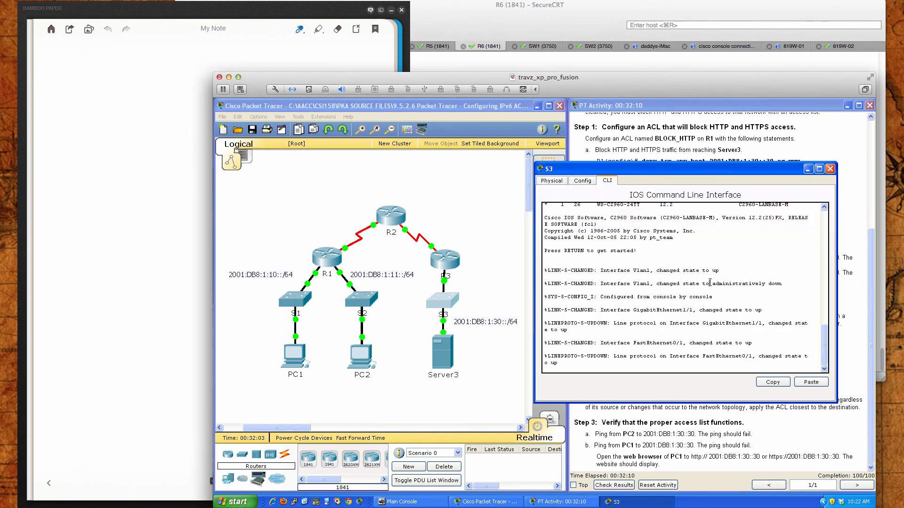
{"action": "key", "text": "Return"}
{"action": "key", "text": "Return"}
{"action": "key", "text": "Return"}
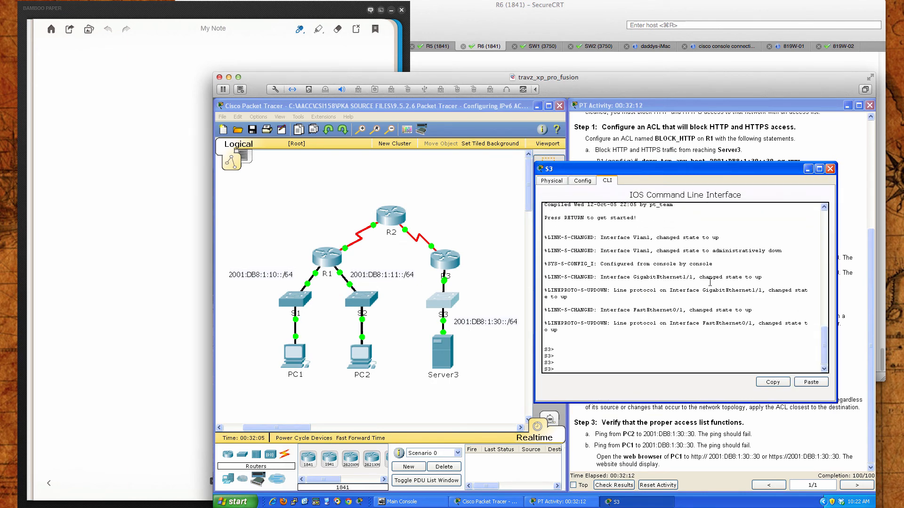
{"action": "type", "text": "en"}
{"action": "key", "text": "Return"}
{"action": "key", "text": "Return"}
{"action": "key", "text": "Return"}
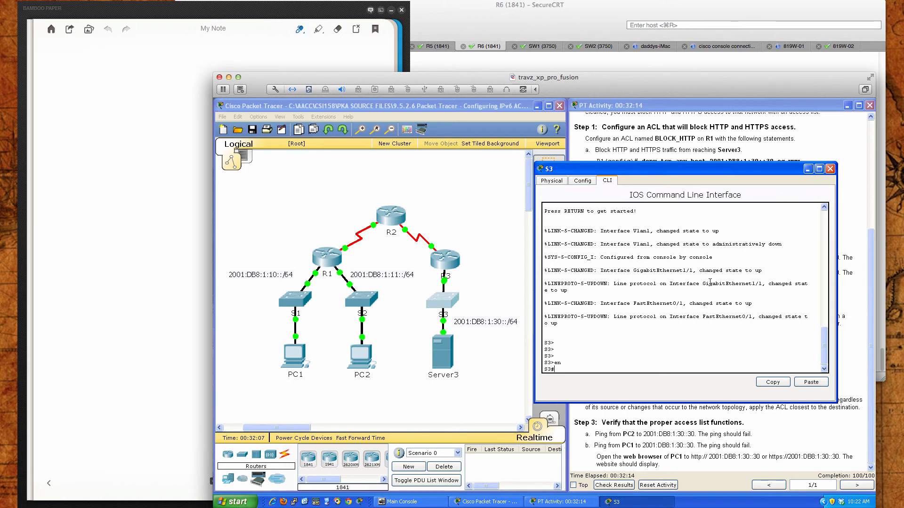
Try to ping Server3 at 2001:db8:1:30::30 from switch S3
{"action": "type", "text": "ping 2001:db"}
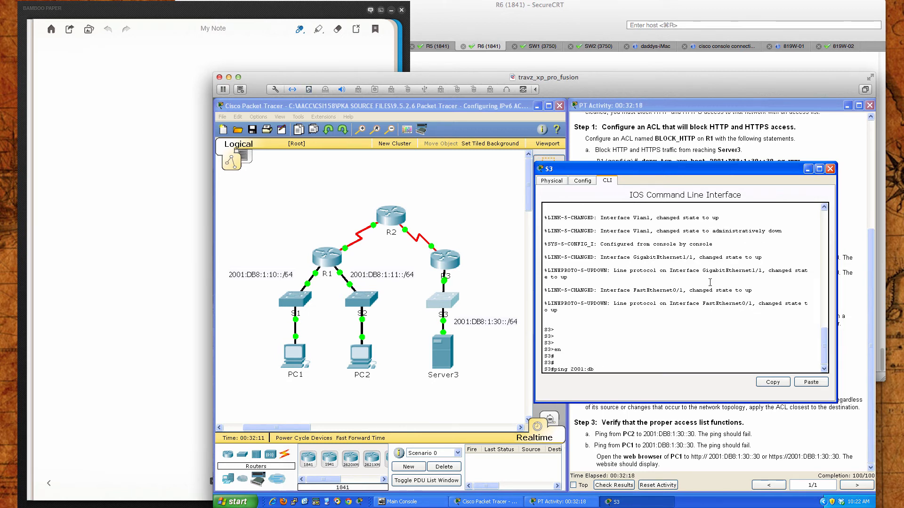
{"action": "type", "text": "8:1:30::30"}
{"action": "key", "text": "Return"}
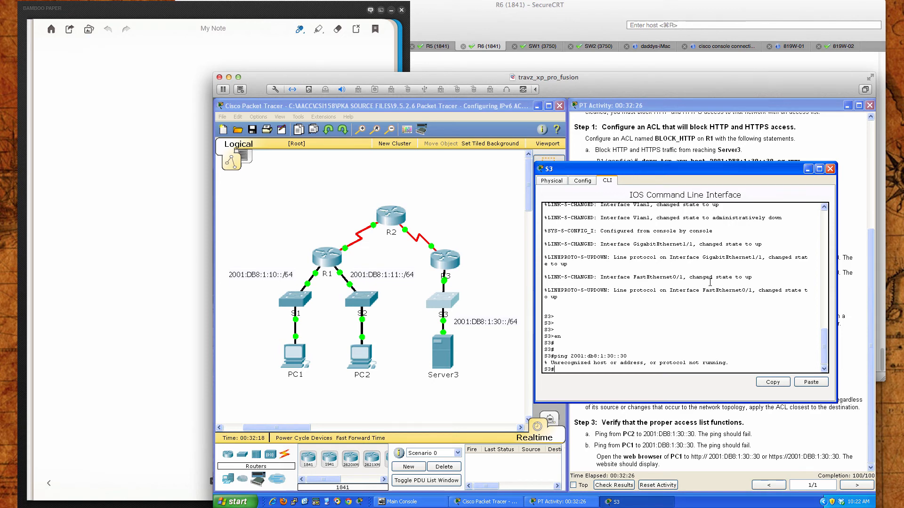
Display S3's complete version information with sh ver
{"action": "type", "text": "sh ver"}
{"action": "key", "text": "Return"}
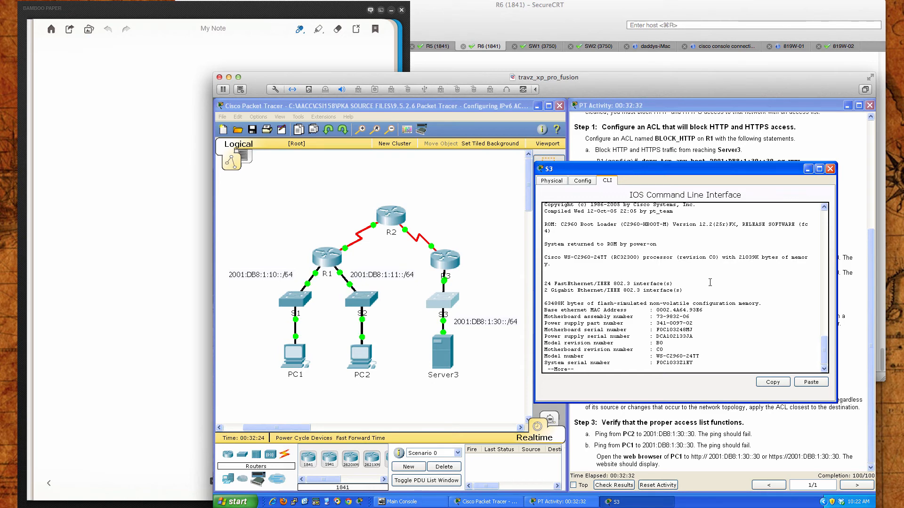
{"action": "key", "text": "space"}
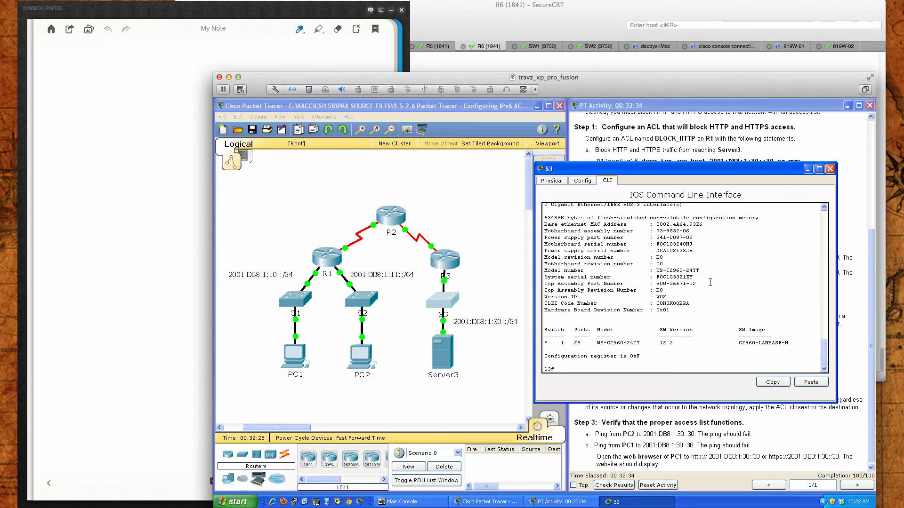
Enter global configuration mode on S3 with conf t and try to complete and run an ipv6 uni command
{"action": "type", "text": "conf t"}
{"action": "key", "text": "Return"}
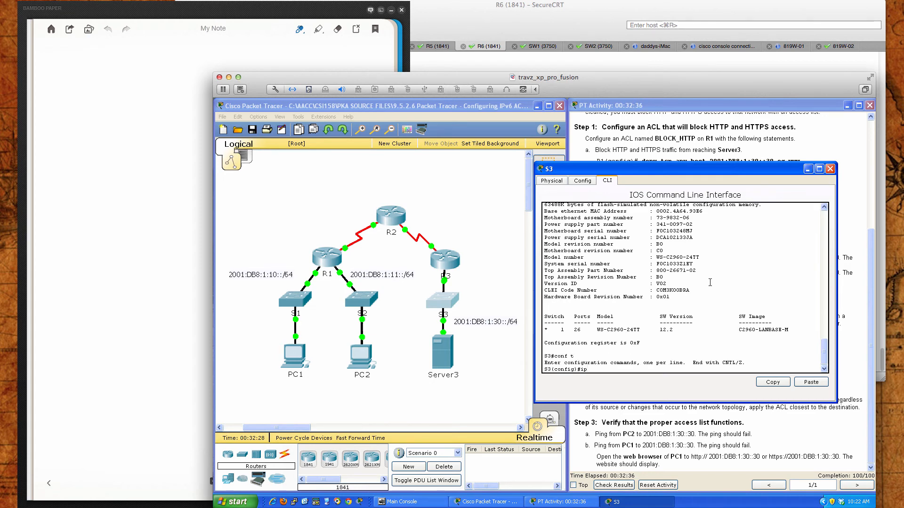
{"action": "type", "text": "ipv6 u"}
{"action": "key", "text": "Tab"}
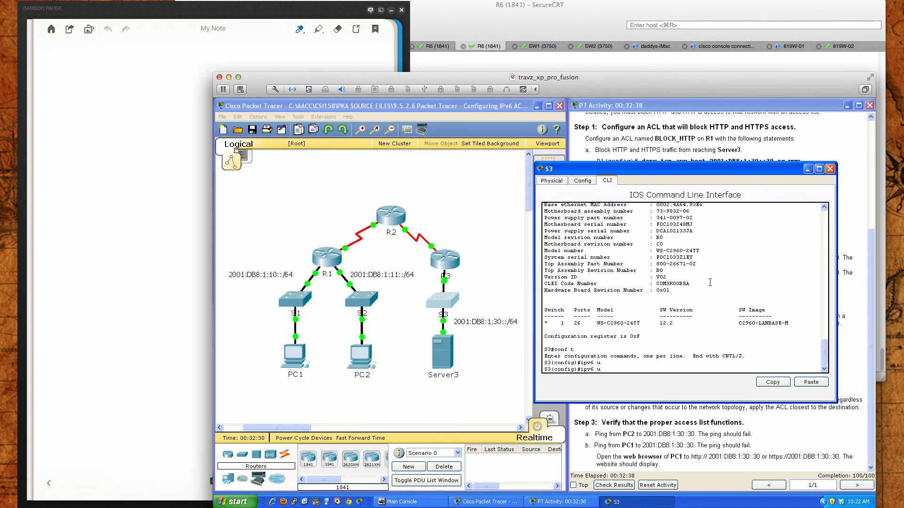
{"action": "type", "text": "ni"}
{"action": "key", "text": "Tab"}
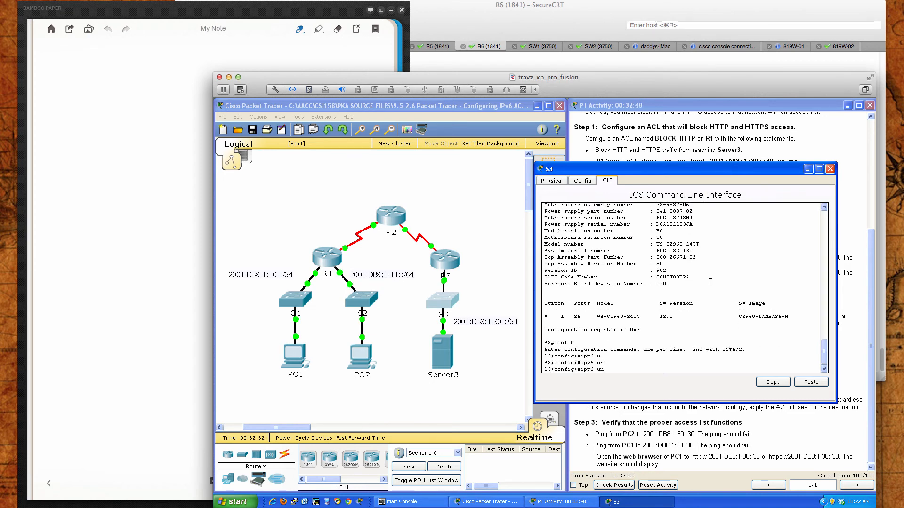
{"action": "key", "text": "Return"}
List S3's global configuration commands, query the options for ipv6, and close S3's window
{"action": "type", "text": "?"}
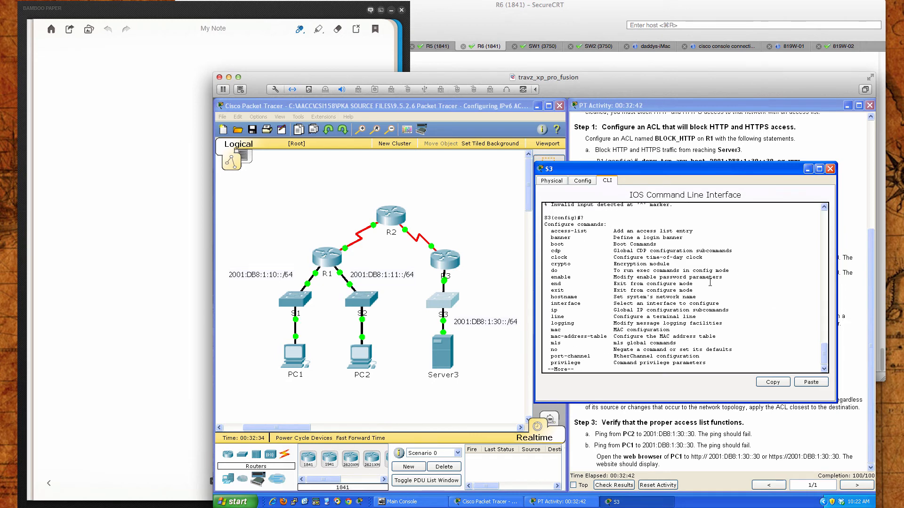
{"action": "type", "text": "ipv"}
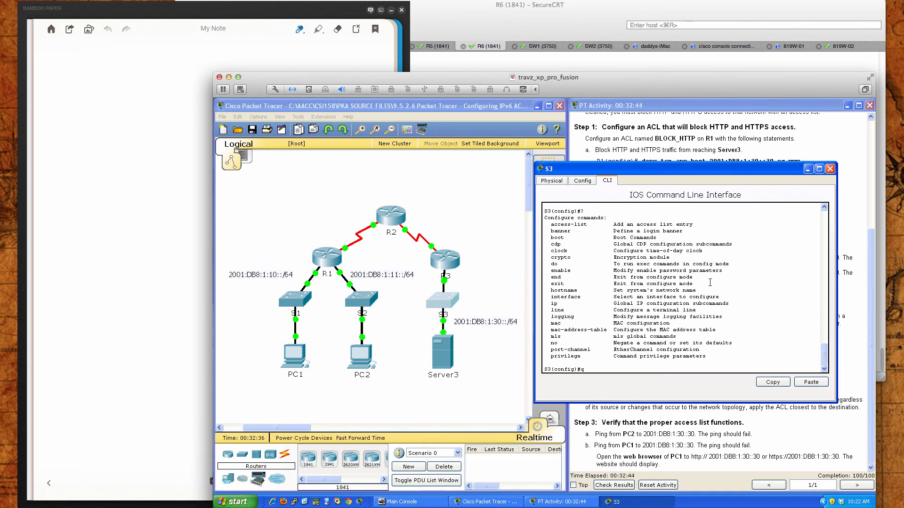
{"action": "type", "text": "6 ?"}
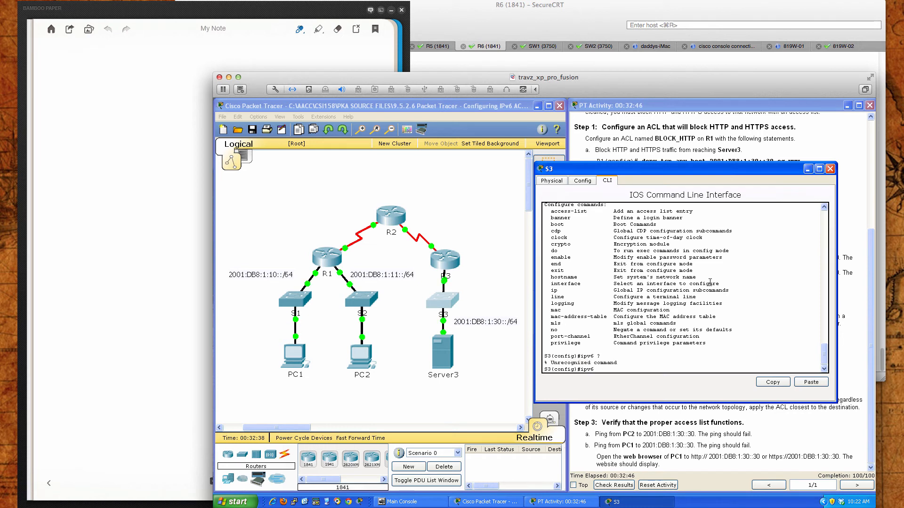
{"action": "key", "text": "BackSpace"}
{"action": "key", "text": "BackSpace"}
{"action": "key", "text": "BackSpace"}
{"action": "key", "text": "BackSpace"}
{"action": "key", "text": "BackSpace"}
{"action": "left_click", "coordinate": [830, 169]}
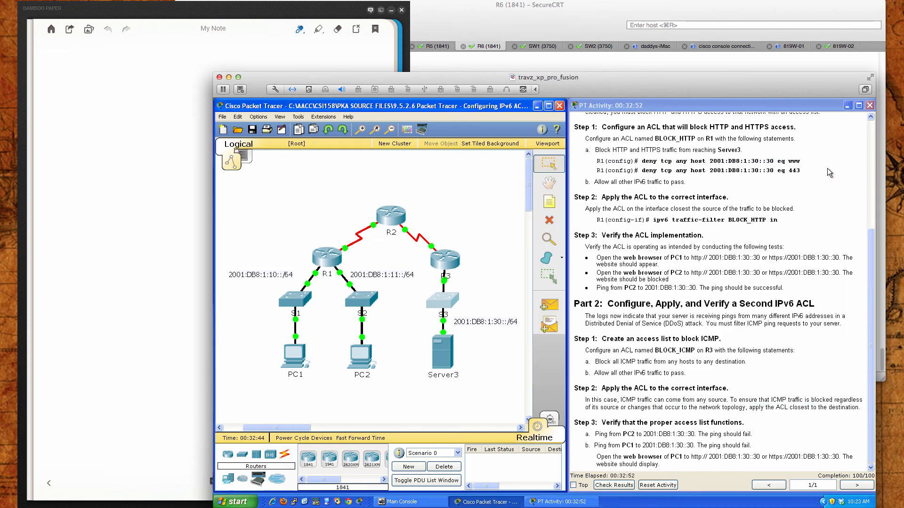
Reopen router R3's command line, place its window beside the topology, and bring up fresh prompts
{"action": "left_click", "coordinate": [450, 265]}
{"action": "left_click_drag", "start_coordinate": [512, 187], "coordinate": [673, 135]}
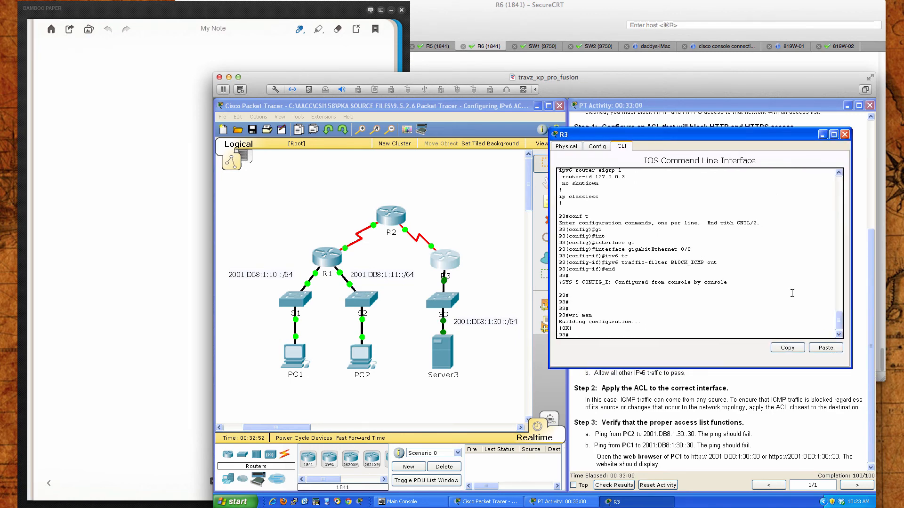
{"action": "key", "text": "Return"}
{"action": "key", "text": "Return"}
{"action": "key", "text": "Return"}
{"action": "key", "text": "Return"}
{"action": "key", "text": "Return"}
{"action": "key", "text": "Return"}
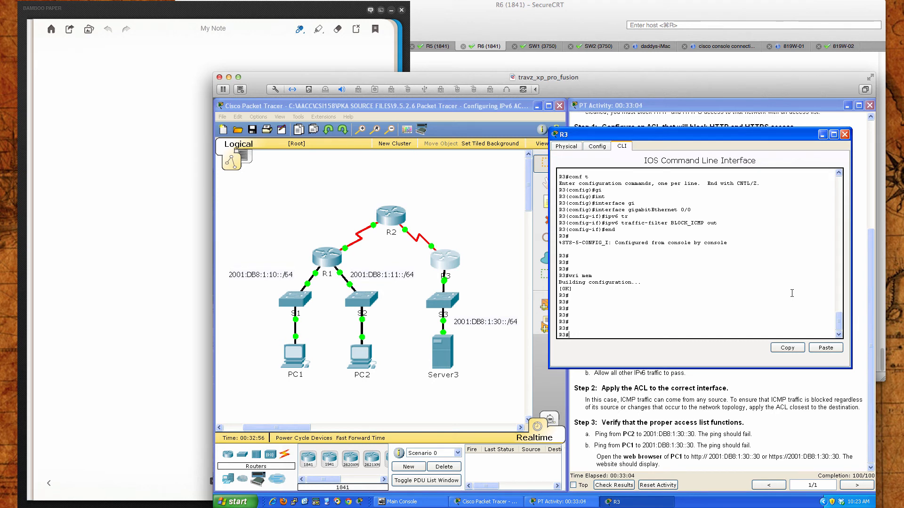
Ping Server3 at 2001:db8:1:30::30 from R3, postponing the restart requested by Automatic Updates
{"action": "type", "text": "ping"}
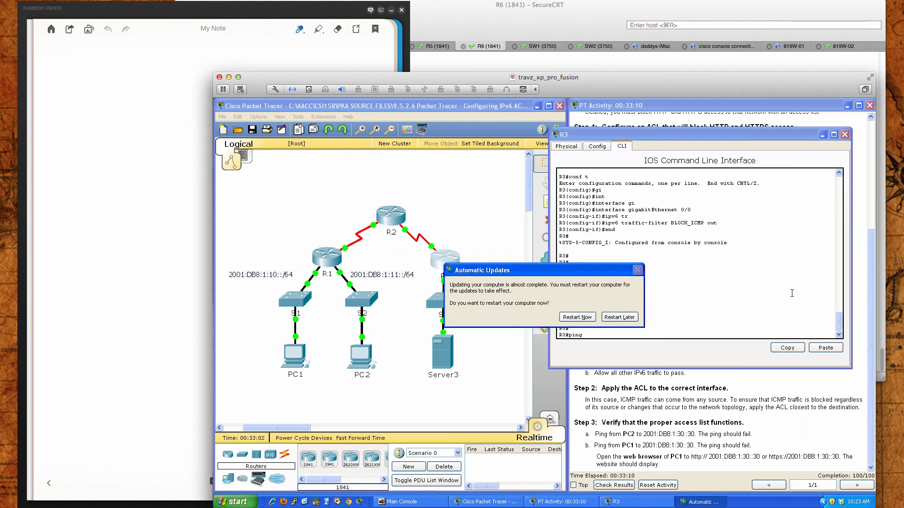
{"action": "left_click", "coordinate": [619, 317]}
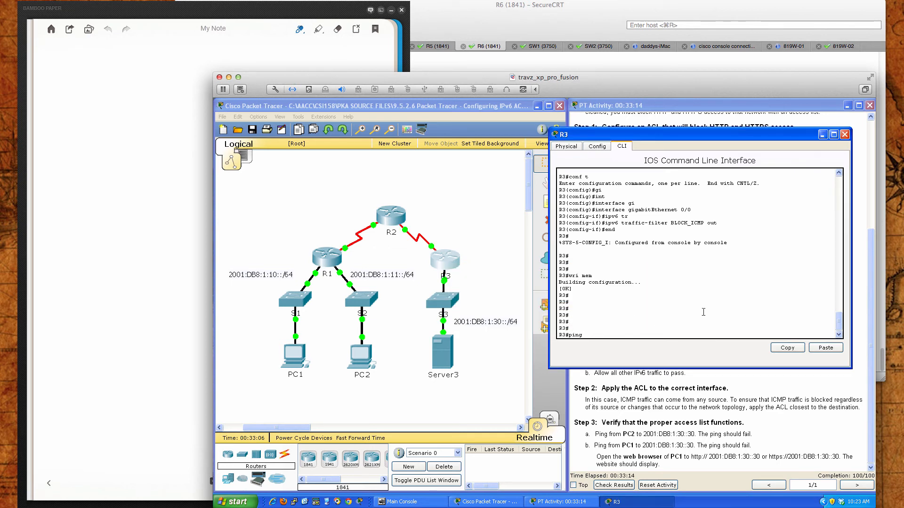
{"action": "type", "text": "2001:db8:1:30::30"}
{"action": "key", "text": "Return"}
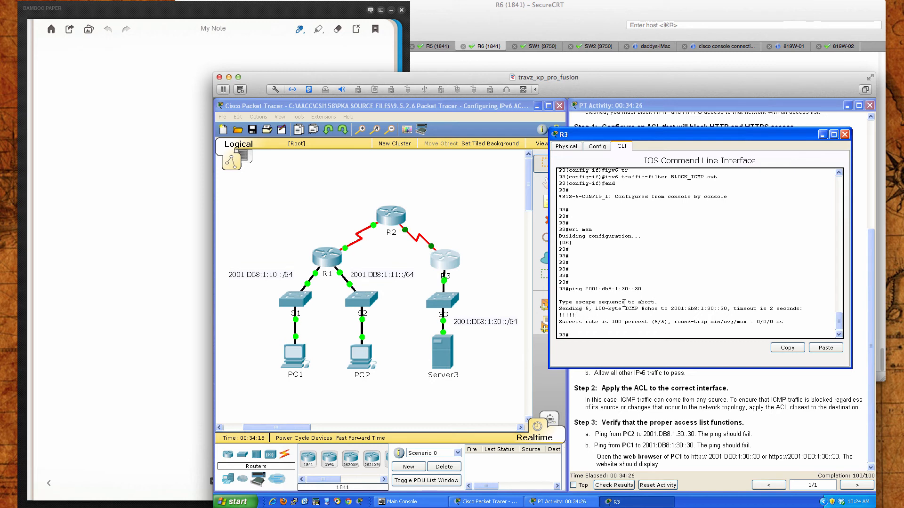
Check the traceroute syntax on R3 and trace the path to Server3 with traceroute ipv6 2001:db8:1:30::30
{"action": "type", "text": "tra"}
{"action": "key", "text": "Tab"}
{"action": "type", "text": "?"}
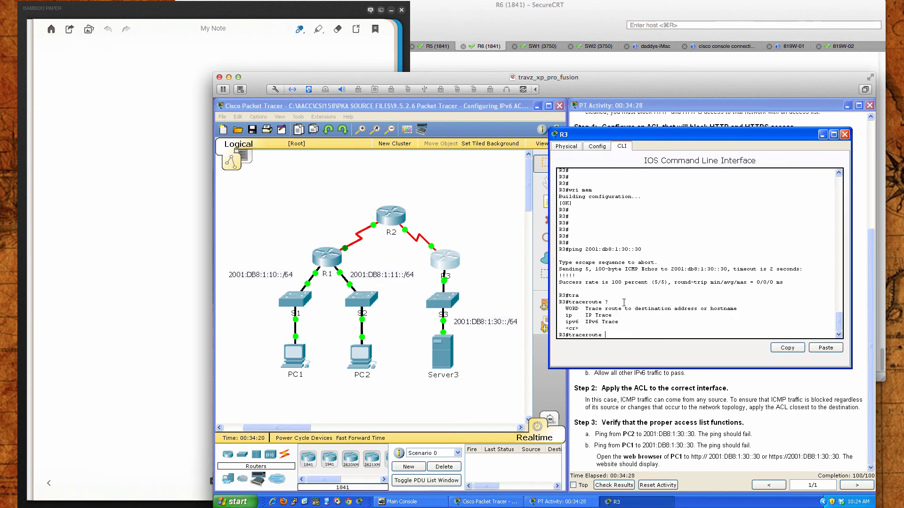
{"action": "type", "text": "ipv6 ?"}
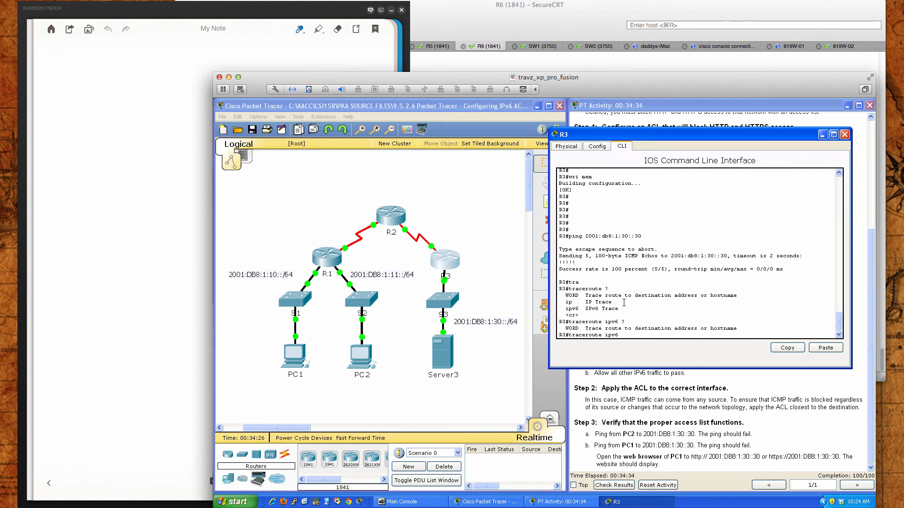
{"action": "type", "text": "2001:db8:1:30::30"}
{"action": "key", "text": "Return"}
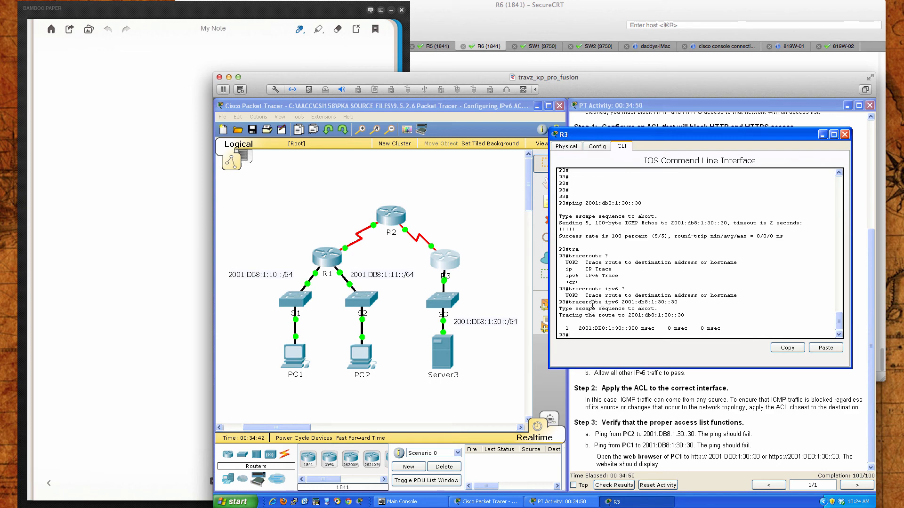
Open router R1's command line clear of the topology and enter privileged EXEC mode with en
{"action": "left_click", "coordinate": [330, 256]}
{"action": "left_click_drag", "start_coordinate": [460, 189], "coordinate": [641, 228]}
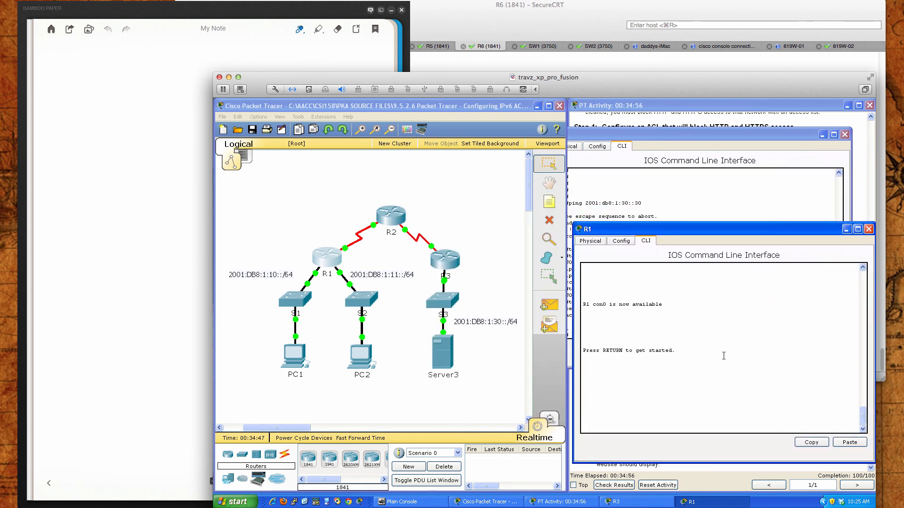
{"action": "key", "text": "Return"}
{"action": "key", "text": "Return"}
{"action": "key", "text": "Return"}
{"action": "type", "text": "en"}
{"action": "key", "text": "Return"}
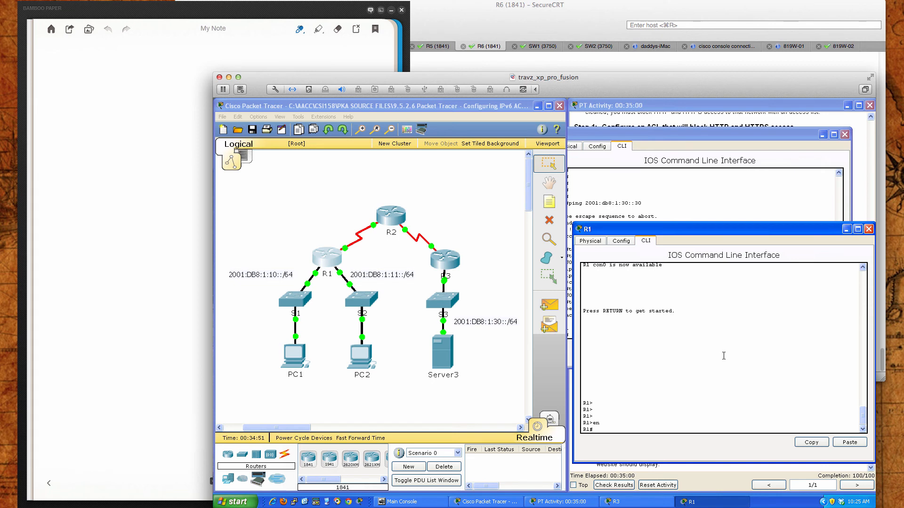
Ping Server3 at 2001:db8:1:30::30 from R1
{"action": "type", "text": "ping 2001:db8:1:30::30"}
{"action": "key", "text": "Return"}
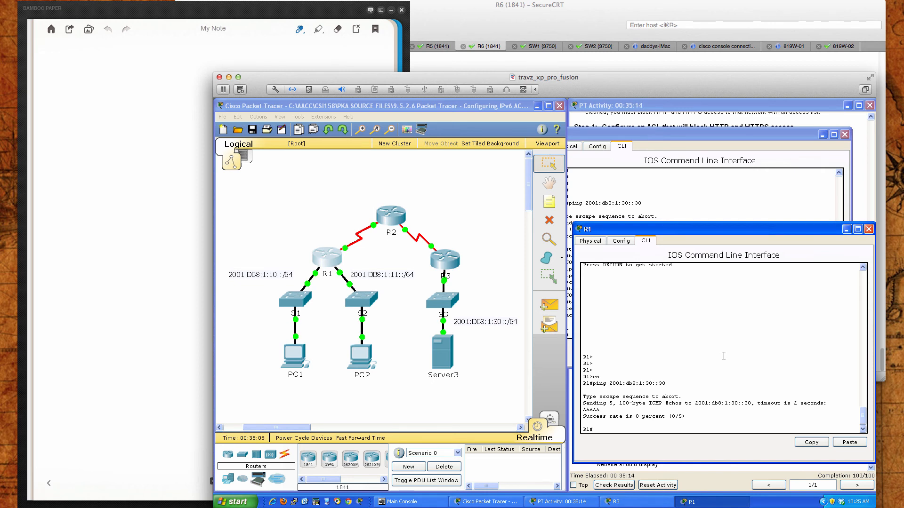
Point out the result characters of R1's ping, switch to Cisco's ping command reference, and highlight the A row in Table 42
{"action": "left_click_drag", "start_coordinate": [602, 411], "coordinate": [580, 410]}
{"action": "left_click", "coordinate": [619, 407]}
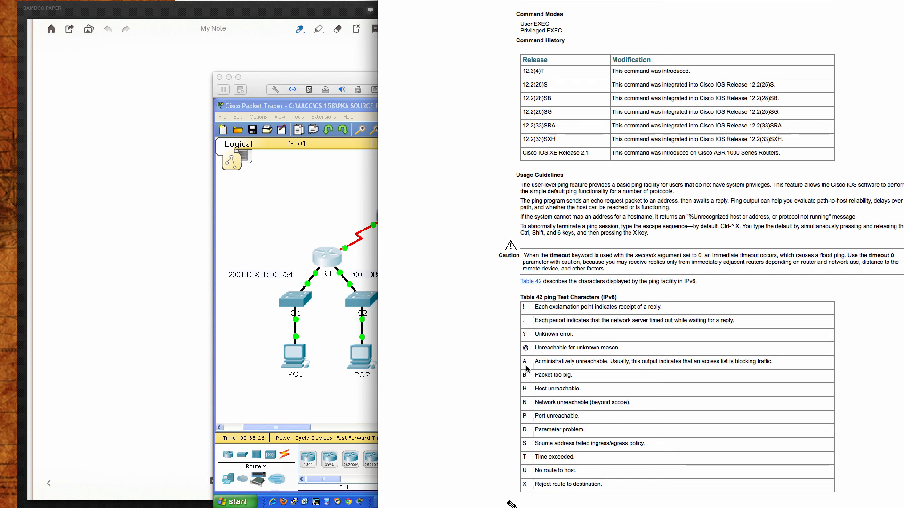
{"action": "left_click_drag", "start_coordinate": [521, 361], "coordinate": [774, 362]}
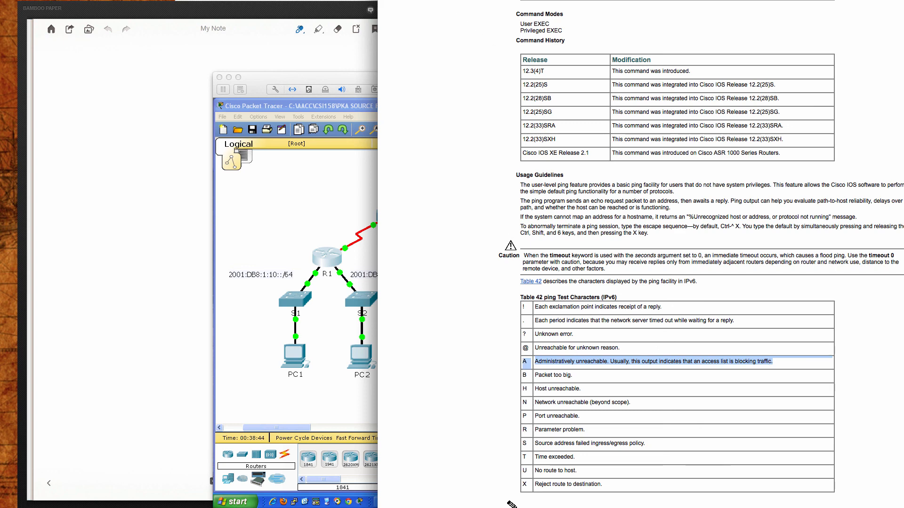
Return from the ping reference to Packet Tracer, repeat the ping to 2001:db8:1:30::30 on R1, and close R1's window
{"action": "key", "text": "super+m"}
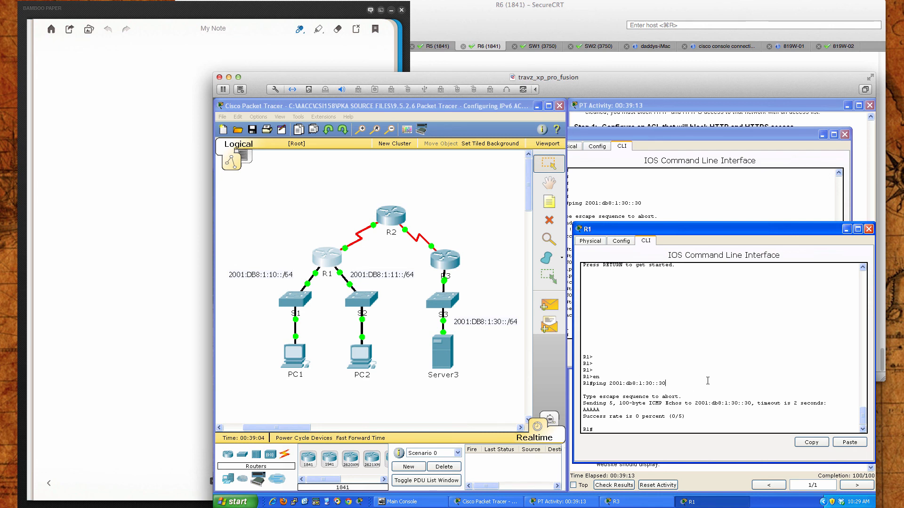
{"action": "key", "text": "Up"}
{"action": "key", "text": "Return"}
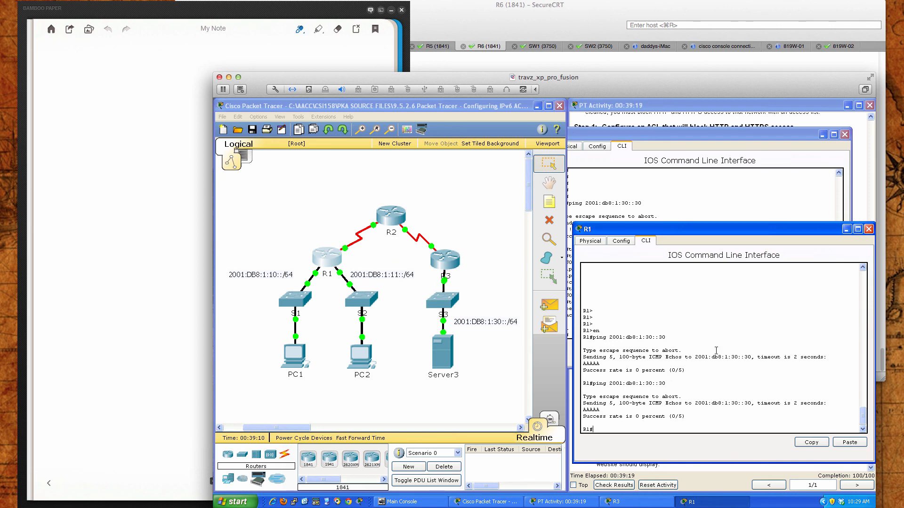
{"action": "left_click", "coordinate": [868, 229]}
Repeat the ping to 2001:db8:1:30::30 from R3, then close R3's window and go back to the beginning of the activity instructions
{"action": "left_click", "coordinate": [661, 257]}
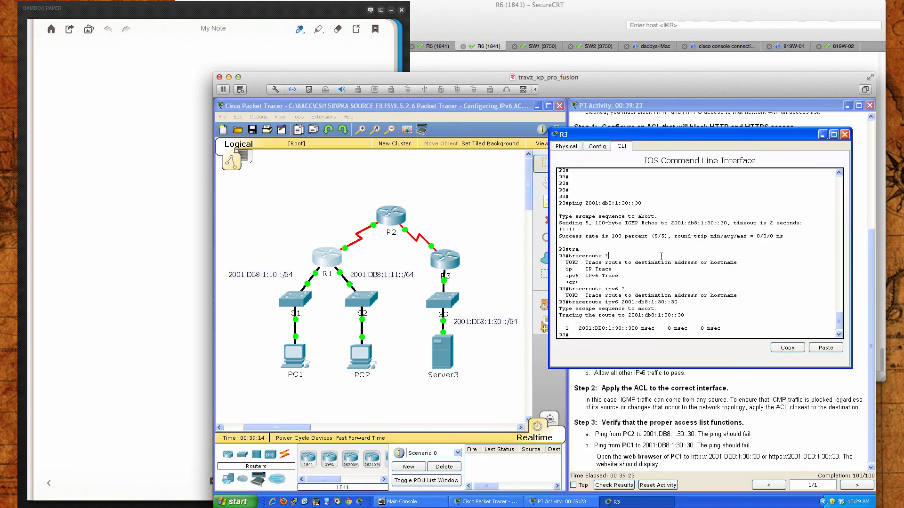
{"action": "key", "text": "Up"}
{"action": "key", "text": "Up"}
{"action": "key", "text": "Return"}
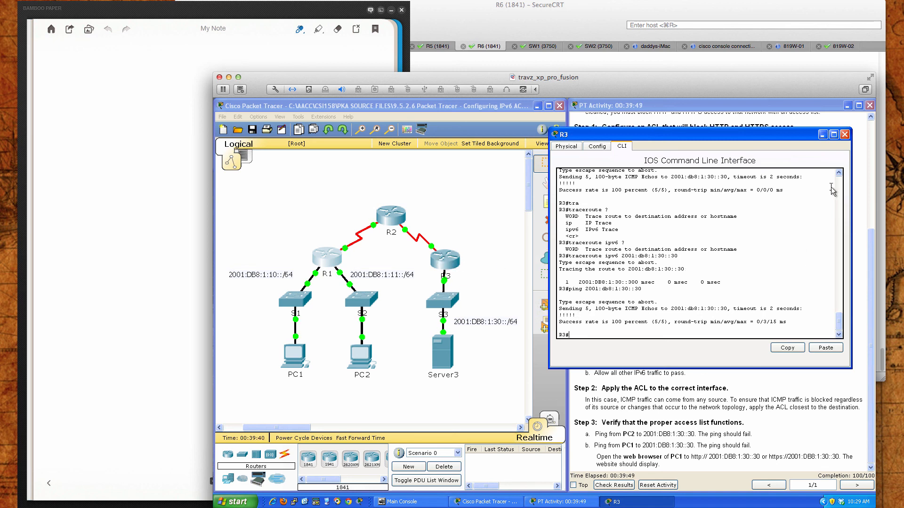
{"action": "left_click", "coordinate": [846, 135]}
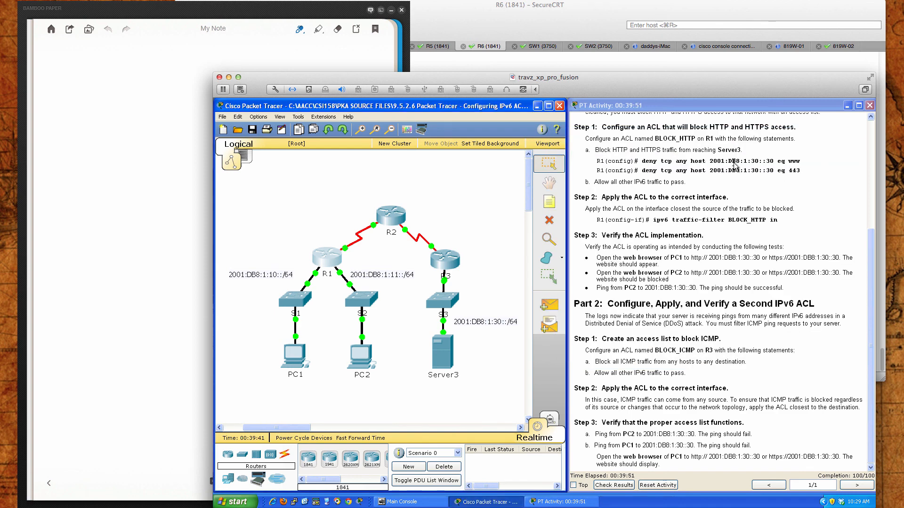
{"action": "scroll", "coordinate": [745, 208], "scroll_direction": "up", "scroll_amount": 3}
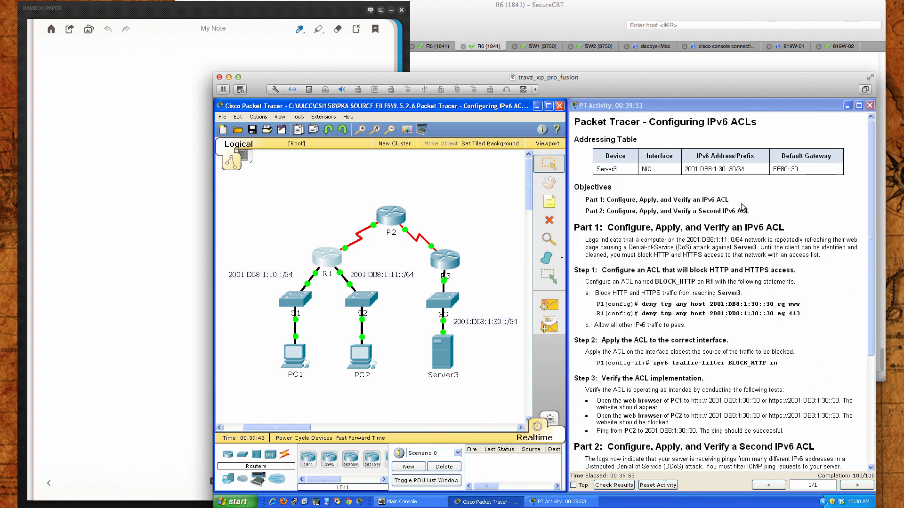